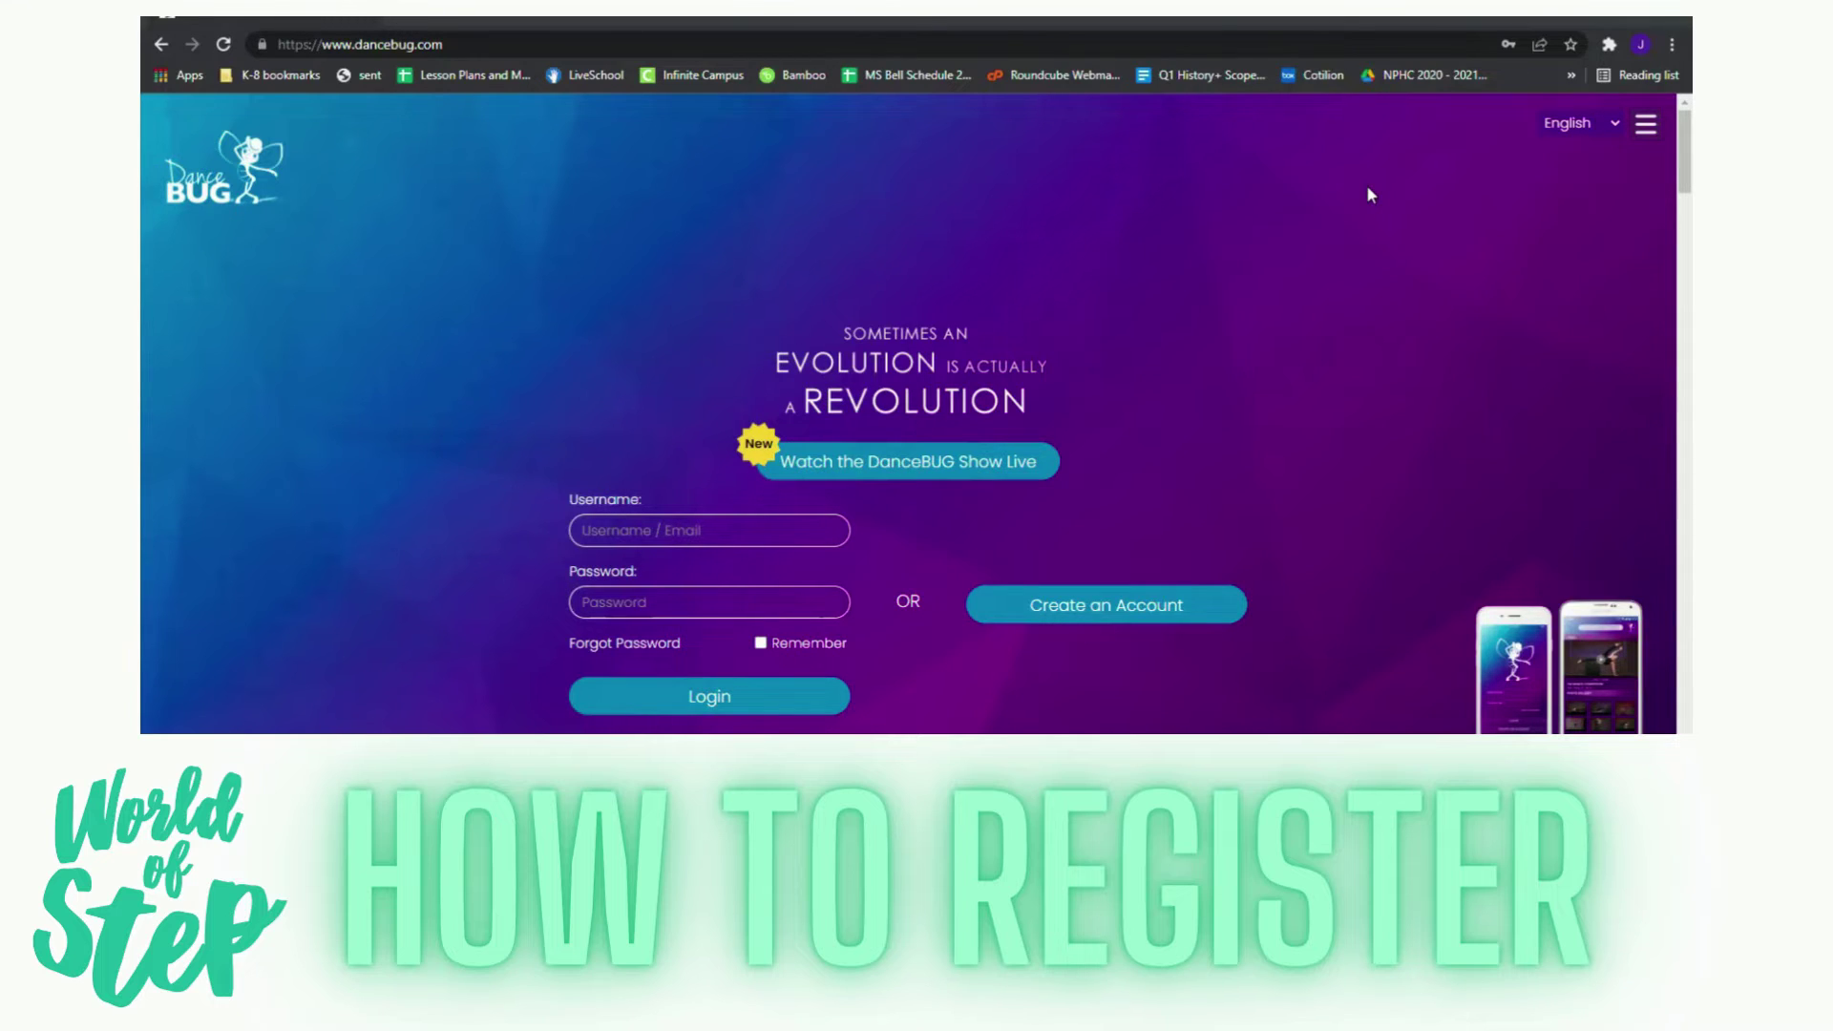
Step: Sign in to the studio account with the saved login and bring up the competitions list
click(806, 524)
text(stepmo)
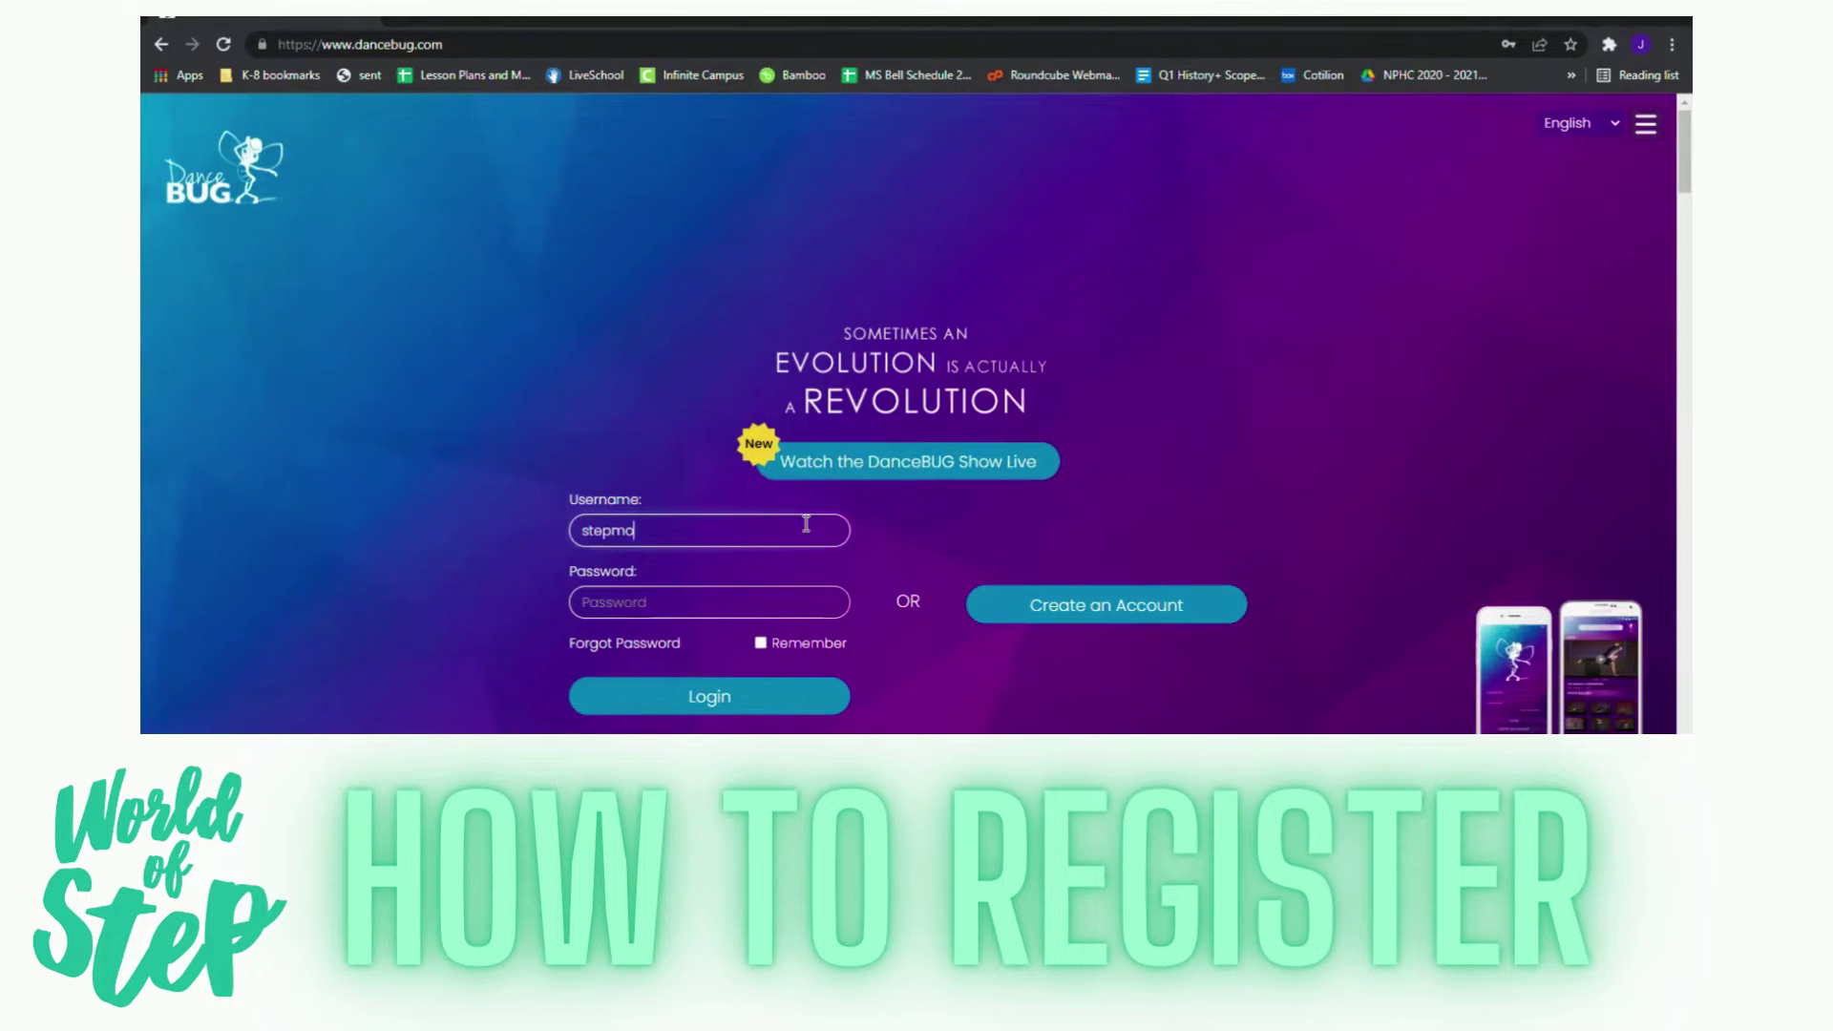
key(Down)
key(Return)
key(Return)
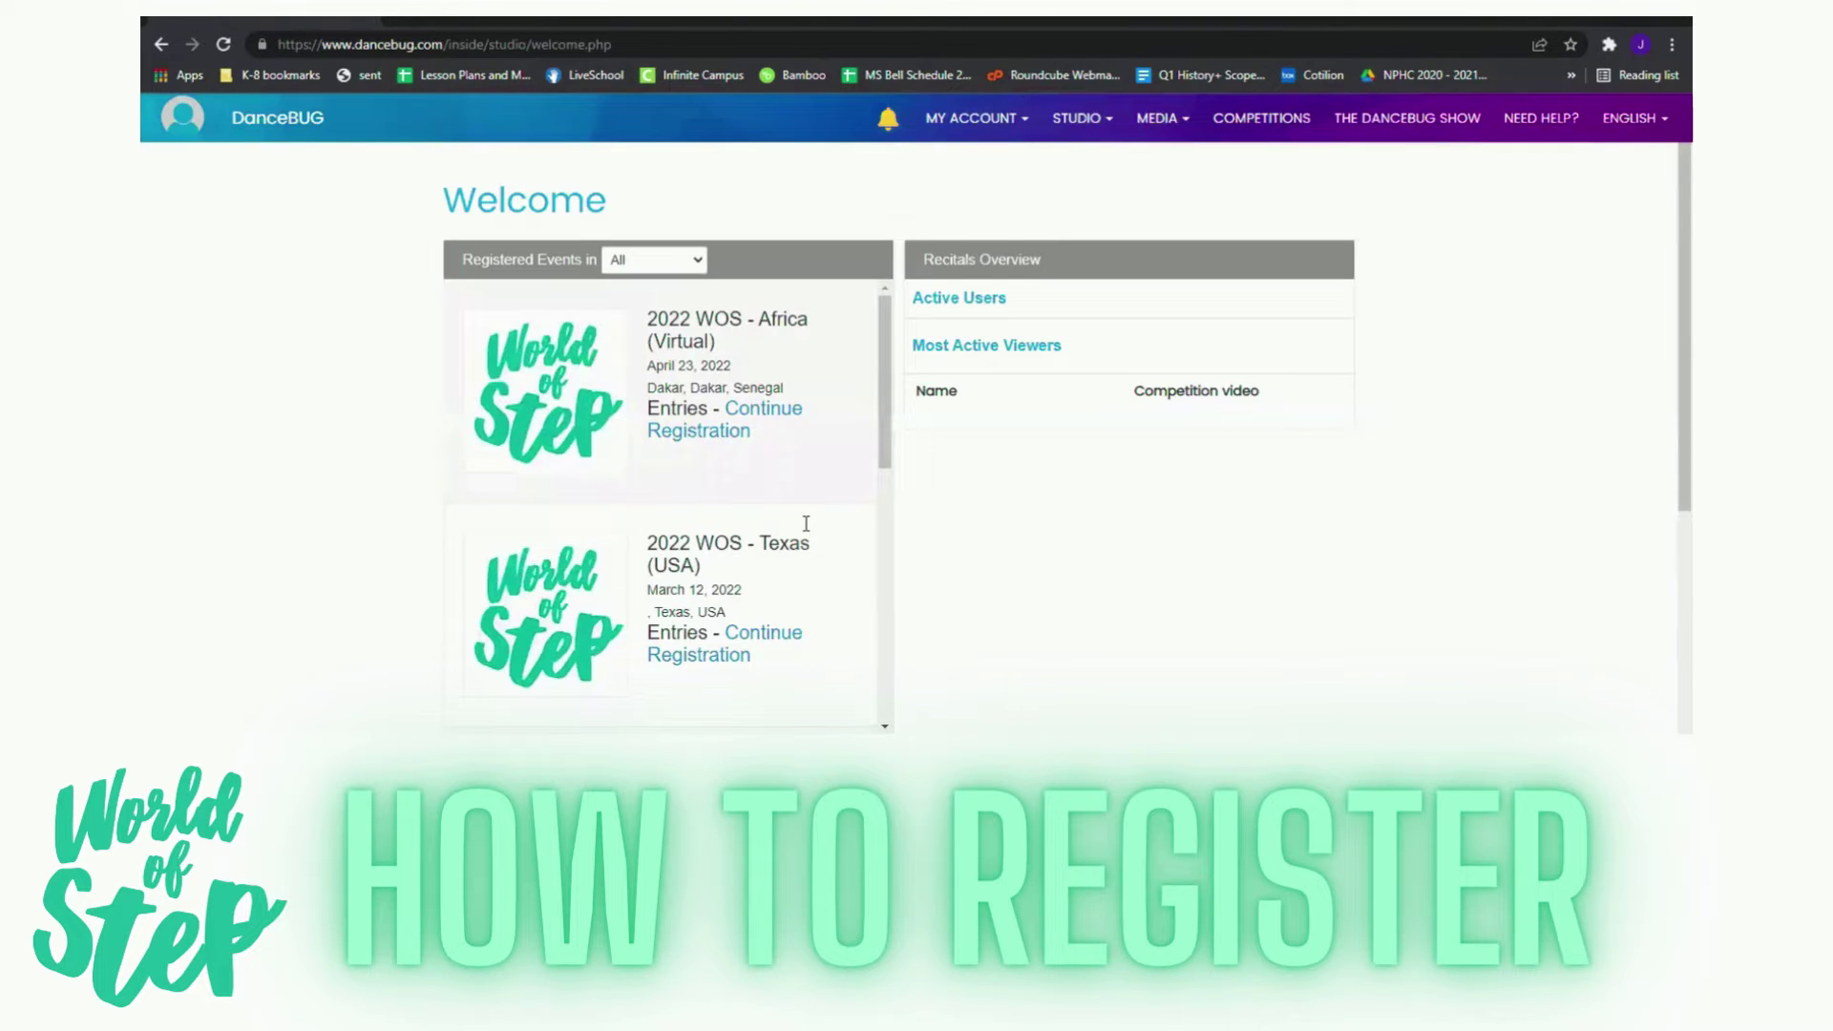
click(1236, 134)
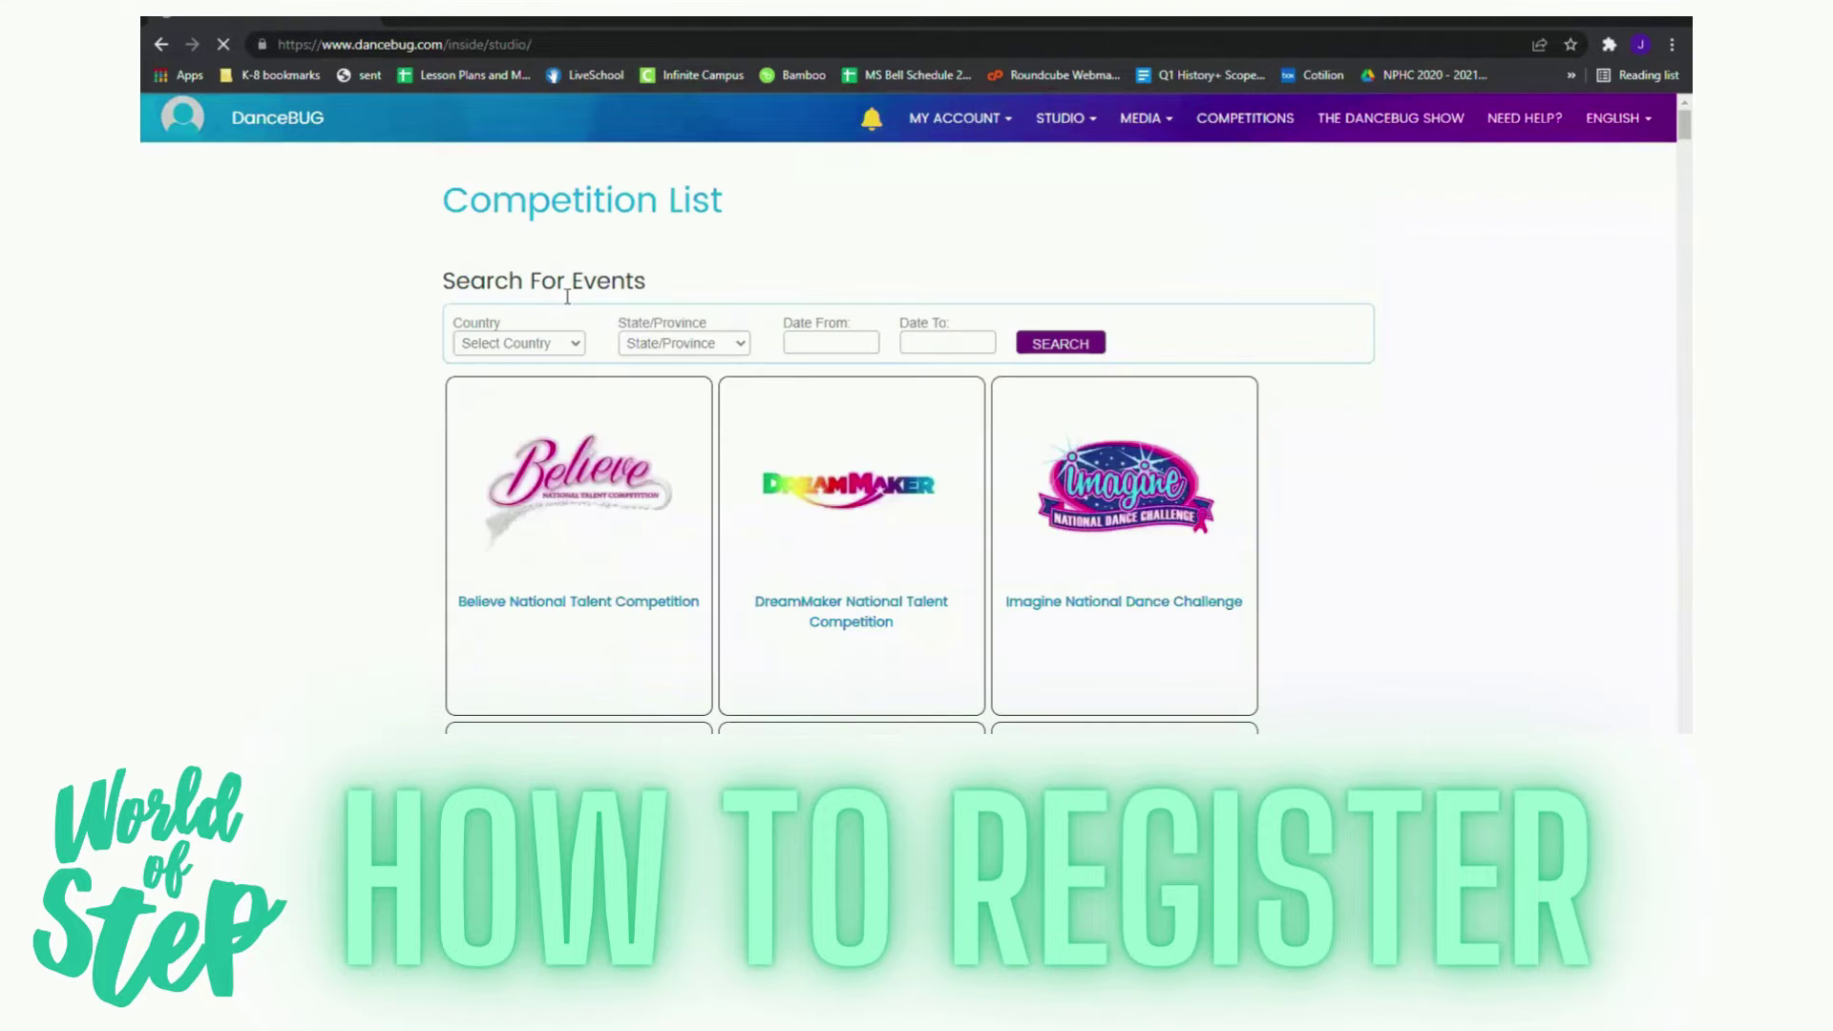
Step: Filter competitions to Country USA and State New York and run the search
click(571, 352)
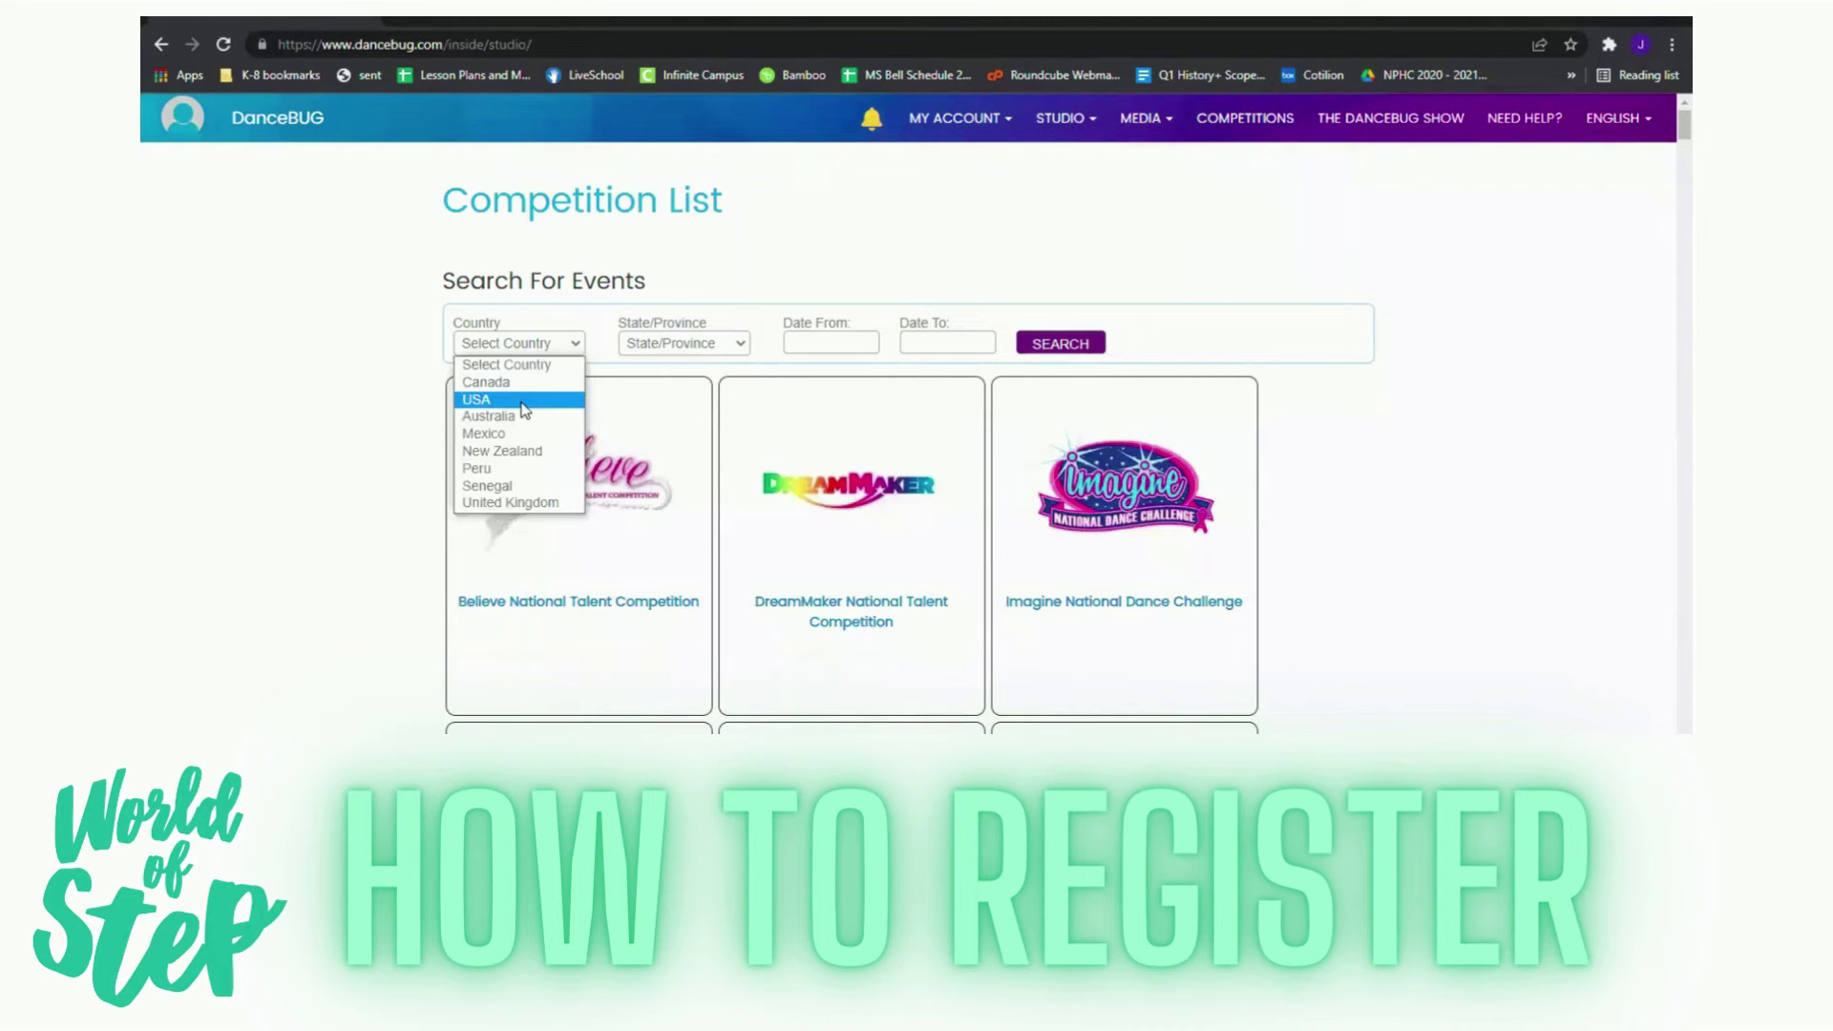
click(497, 394)
click(683, 348)
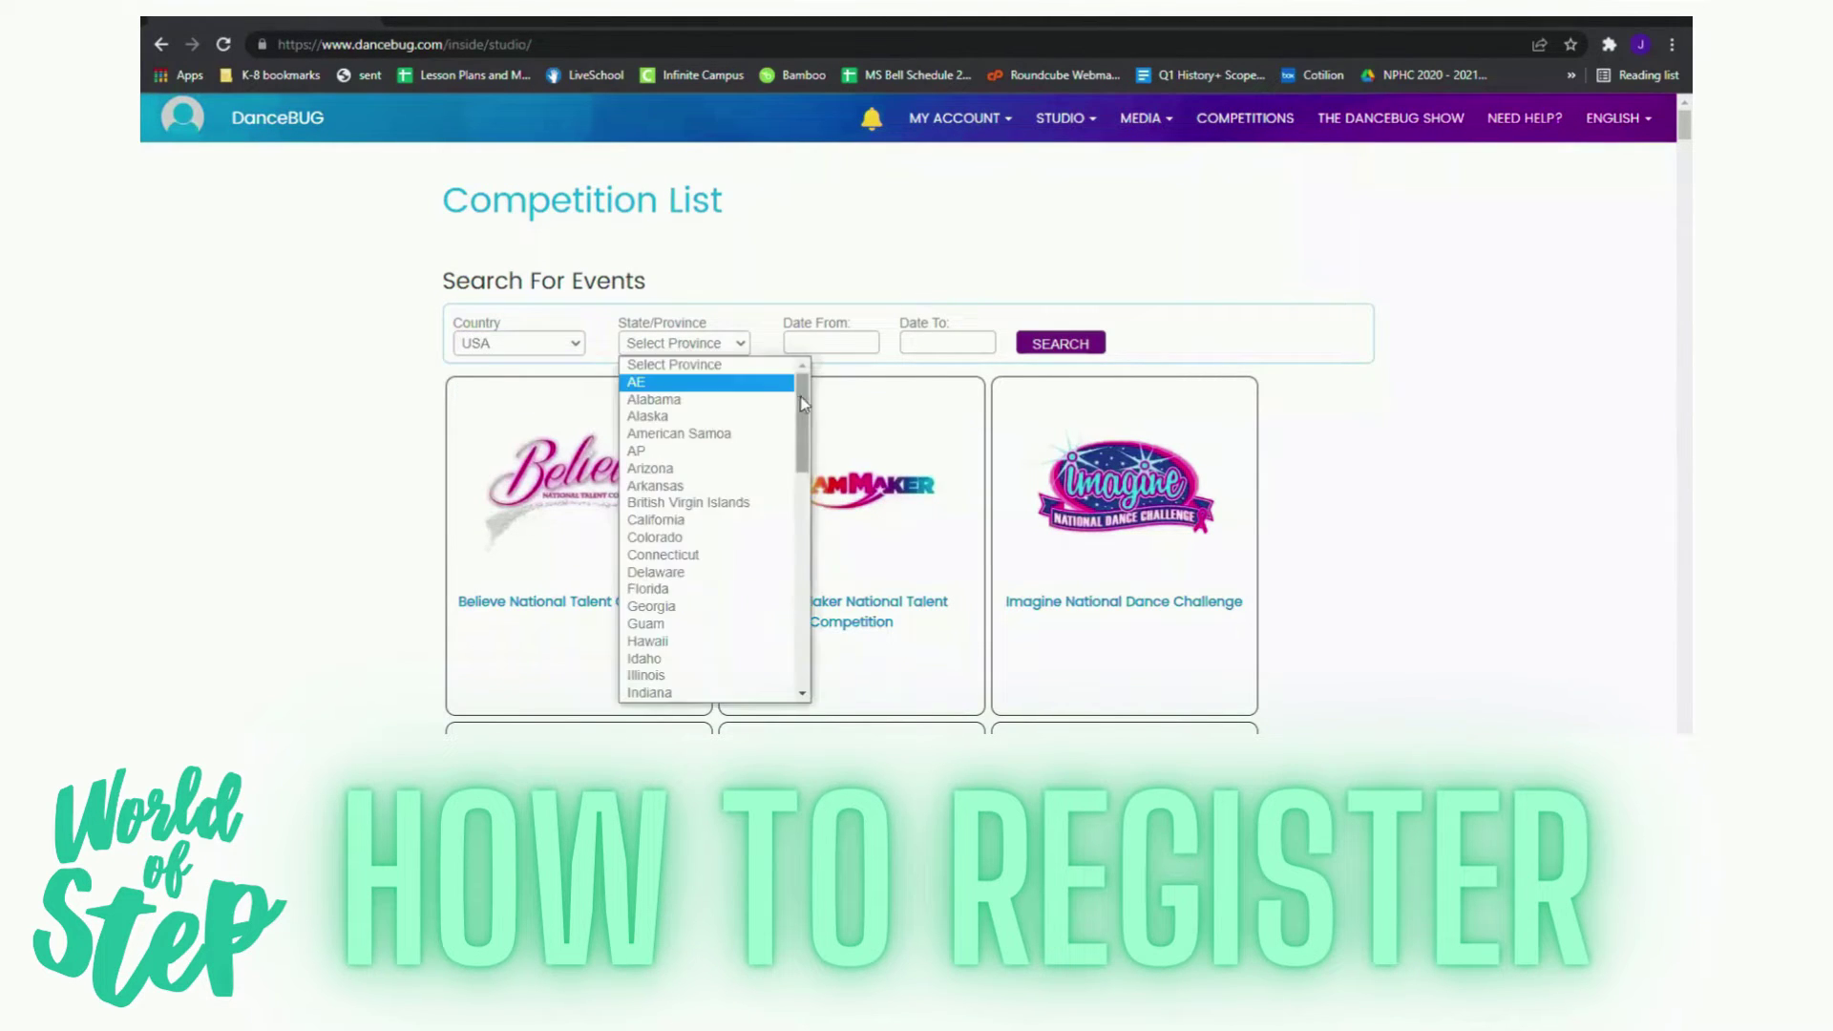
scroll(802, 460, down, 4)
scroll(802, 460, down, 3)
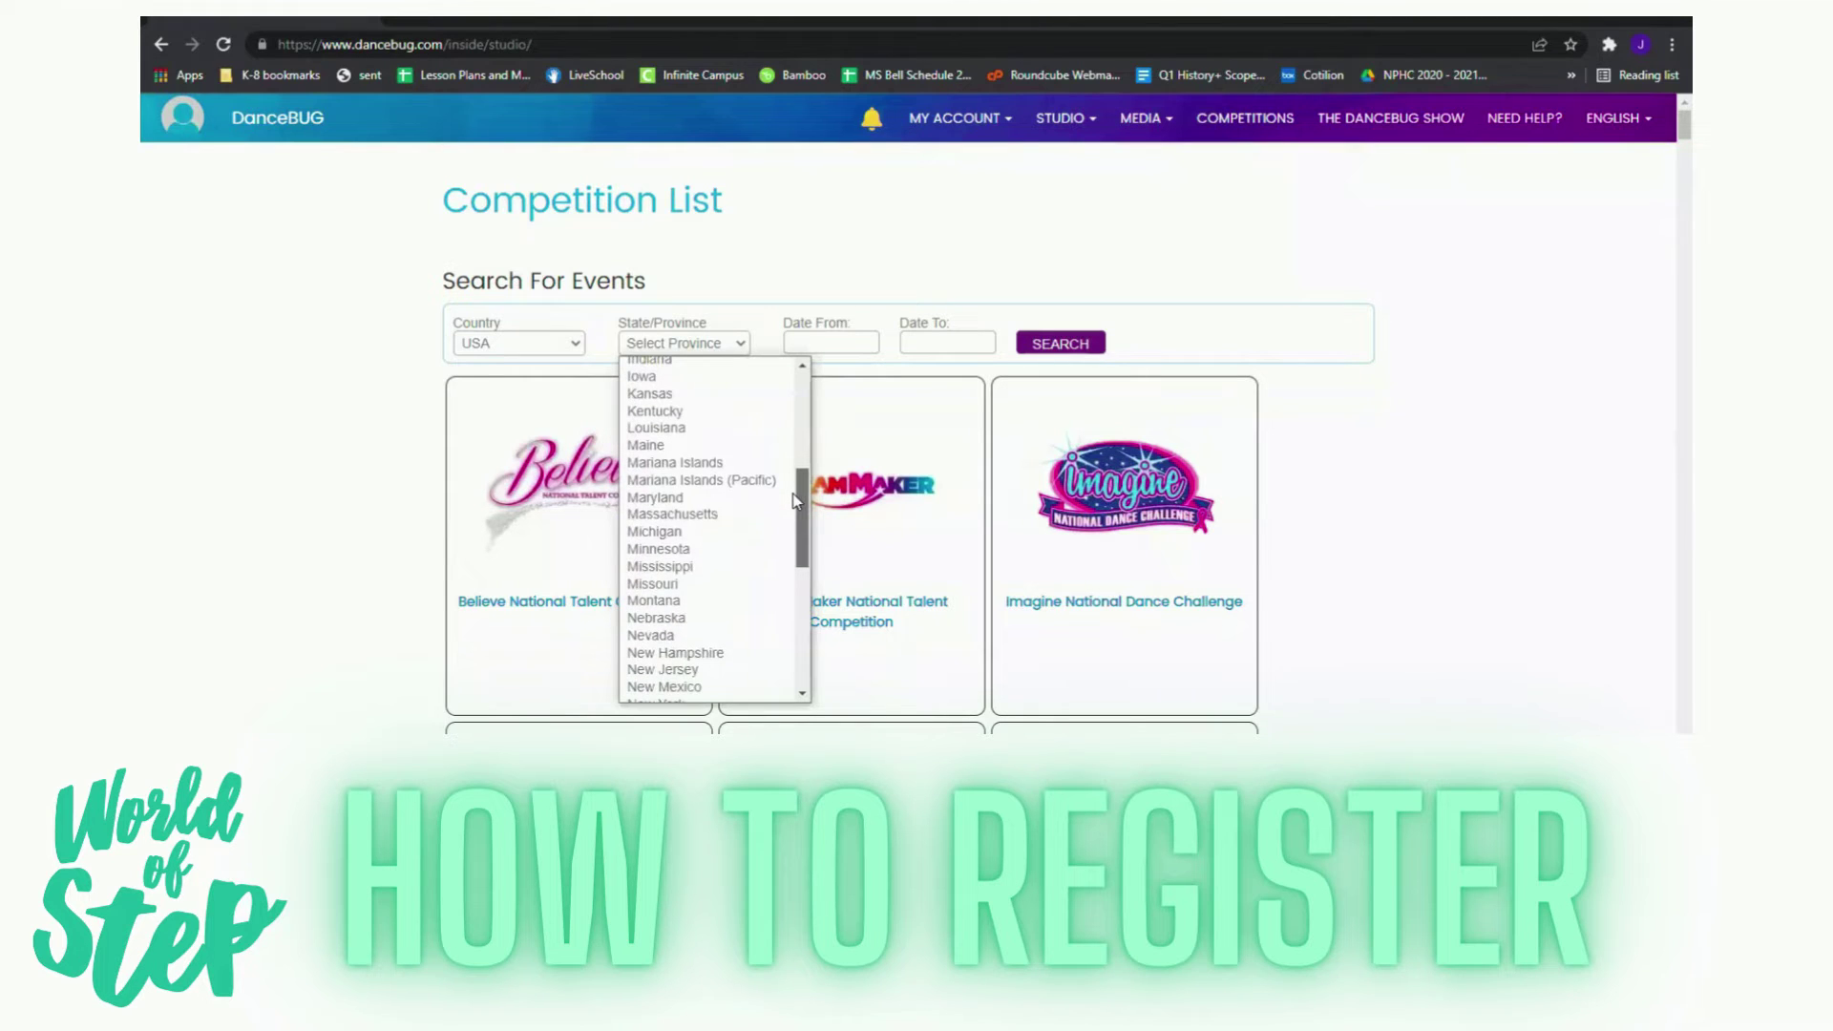
scroll(692, 657, down, 1)
click(683, 659)
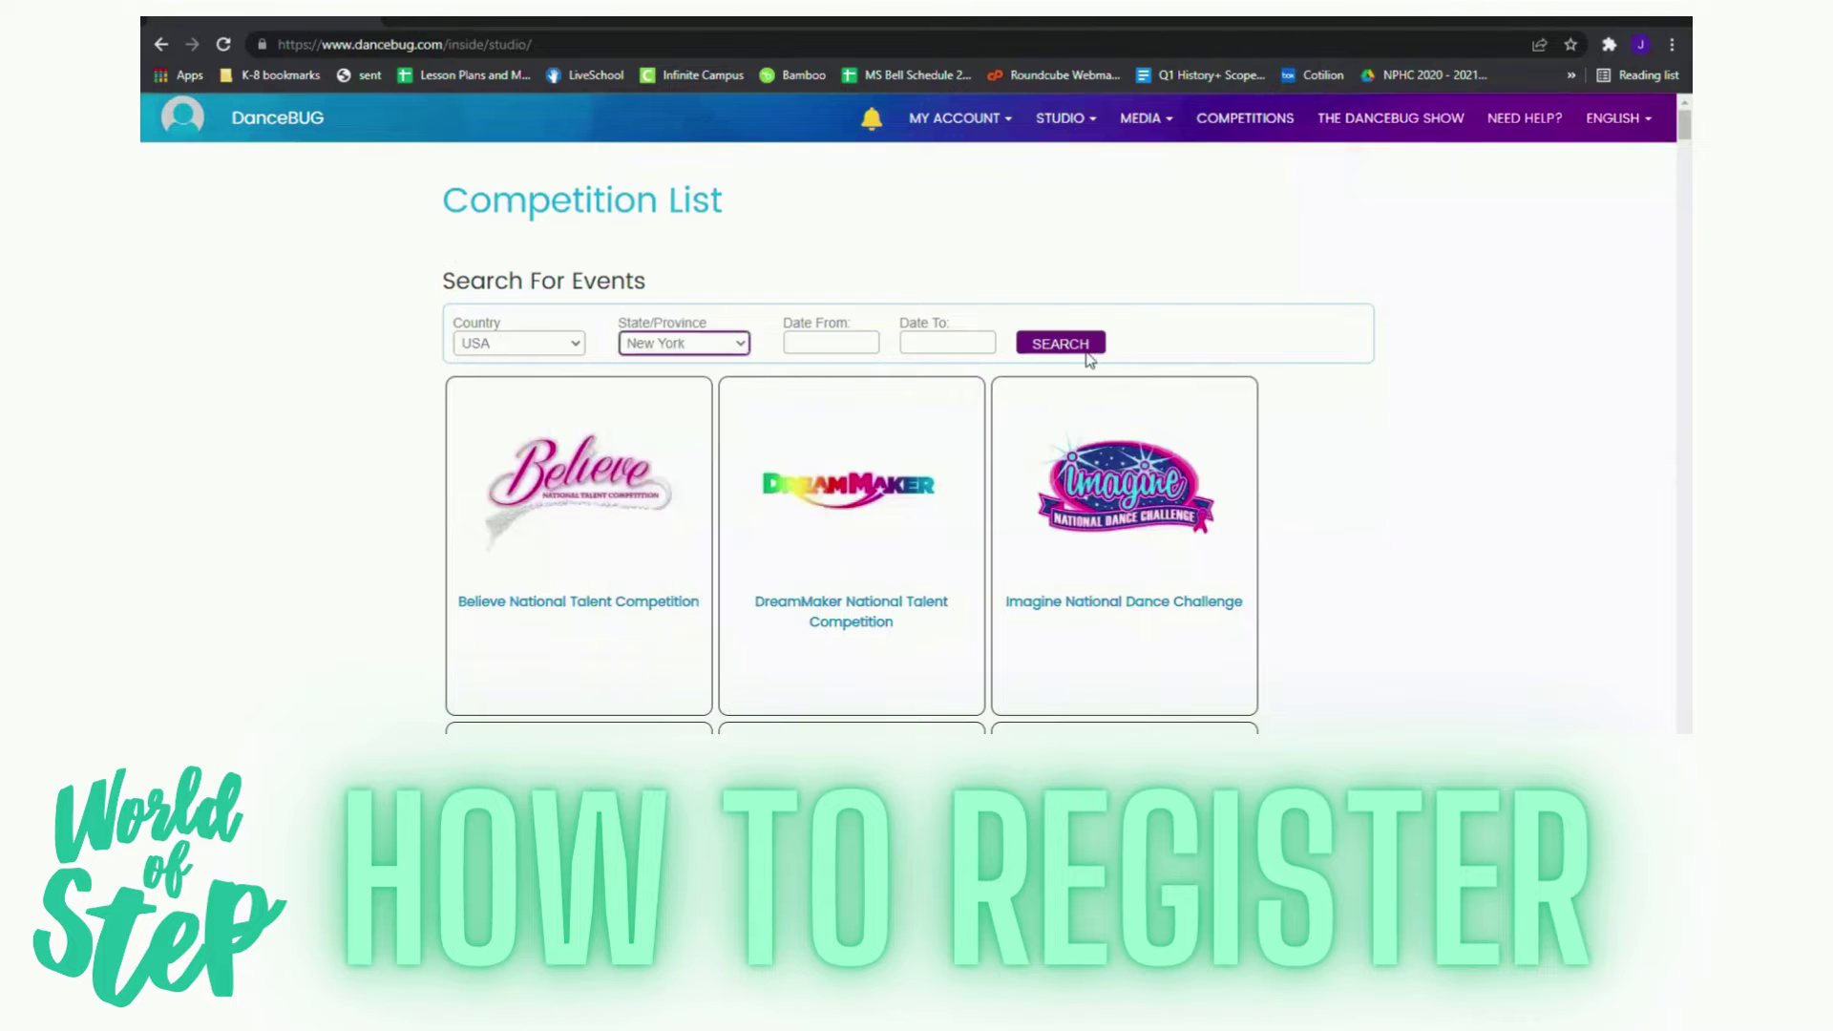
click(1059, 343)
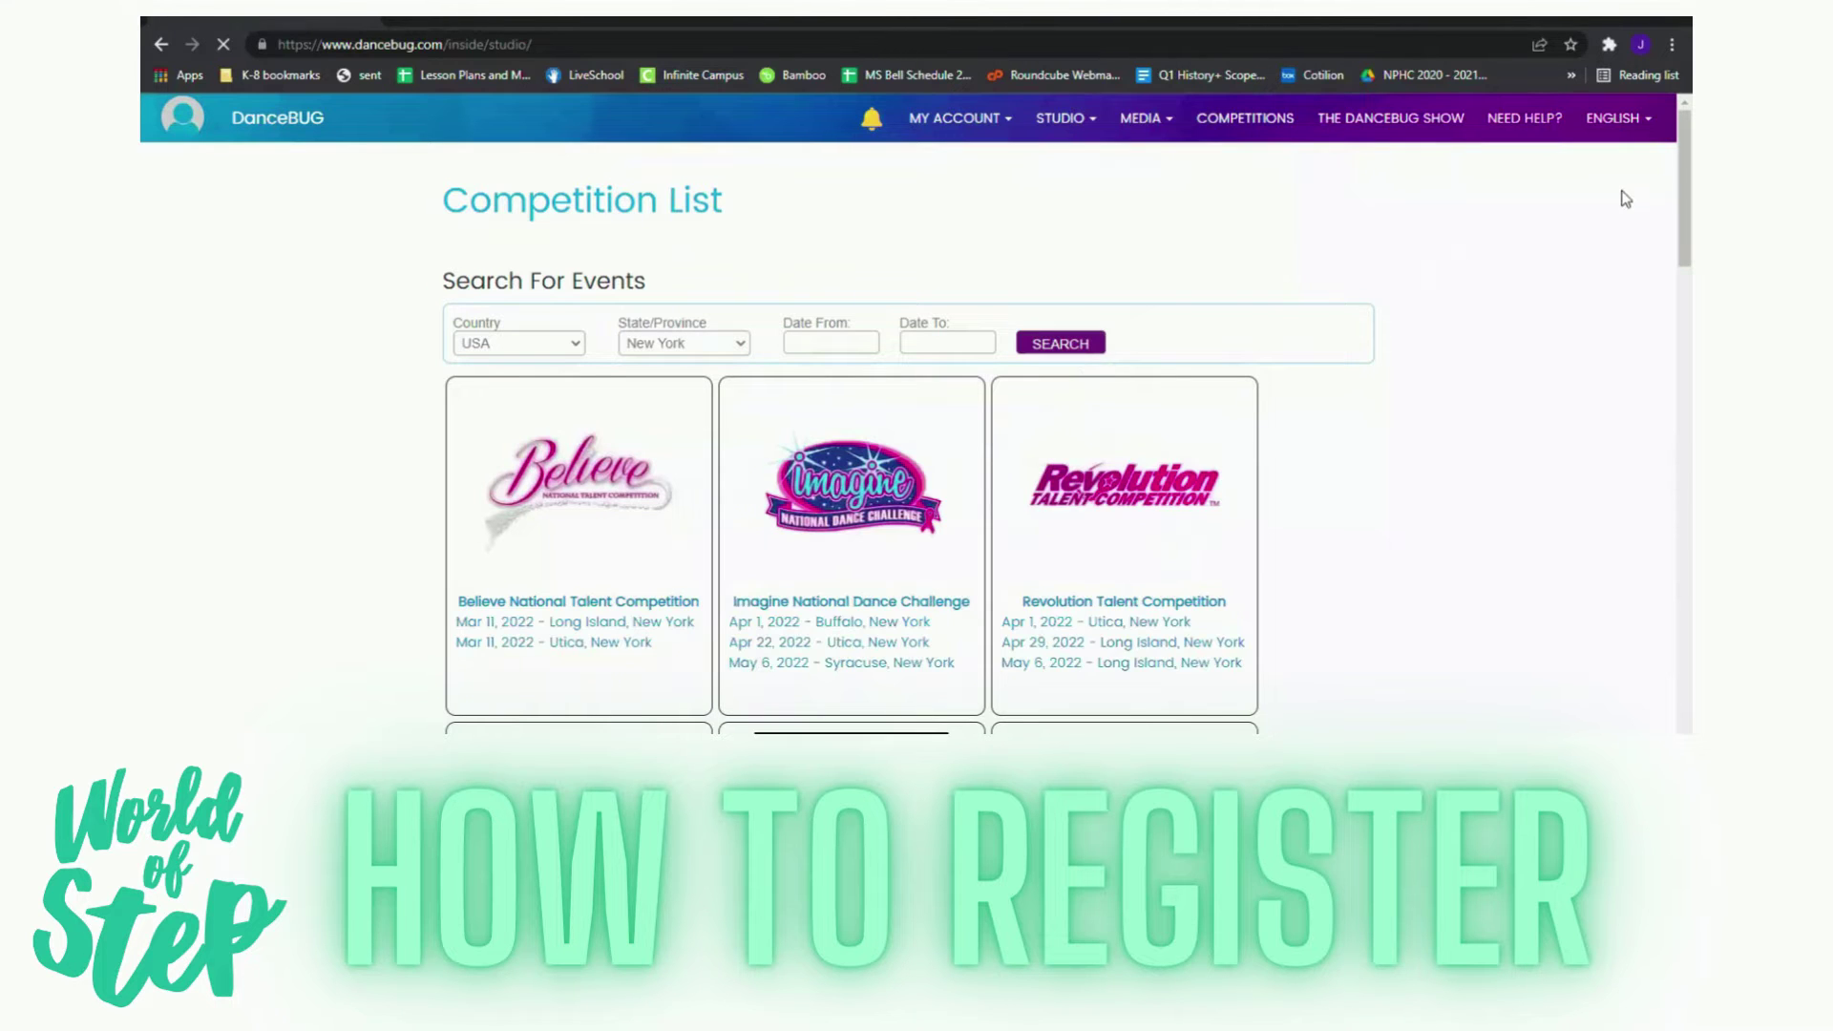
Step: Find the WOS International Competition in the results and open its events list
scroll(1667, 389, down, 5)
scroll(1667, 389, down, 15)
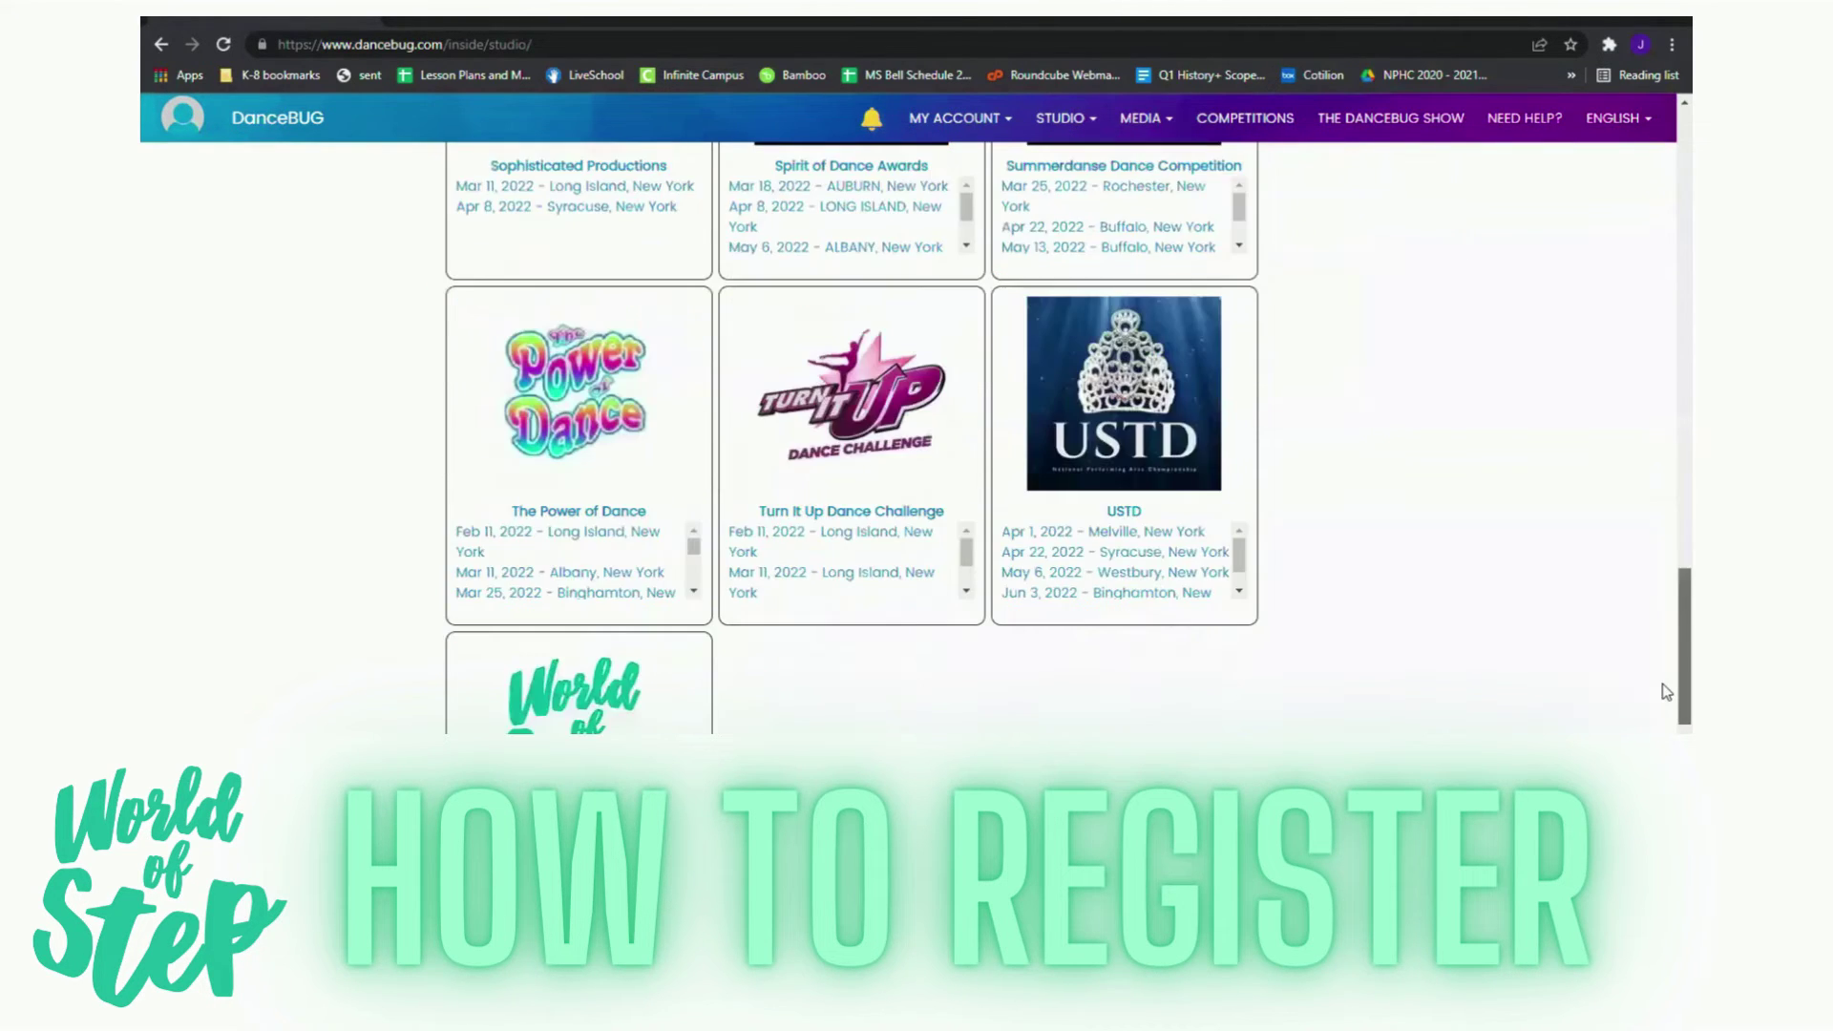
scroll(1538, 659, down, 2)
click(489, 665)
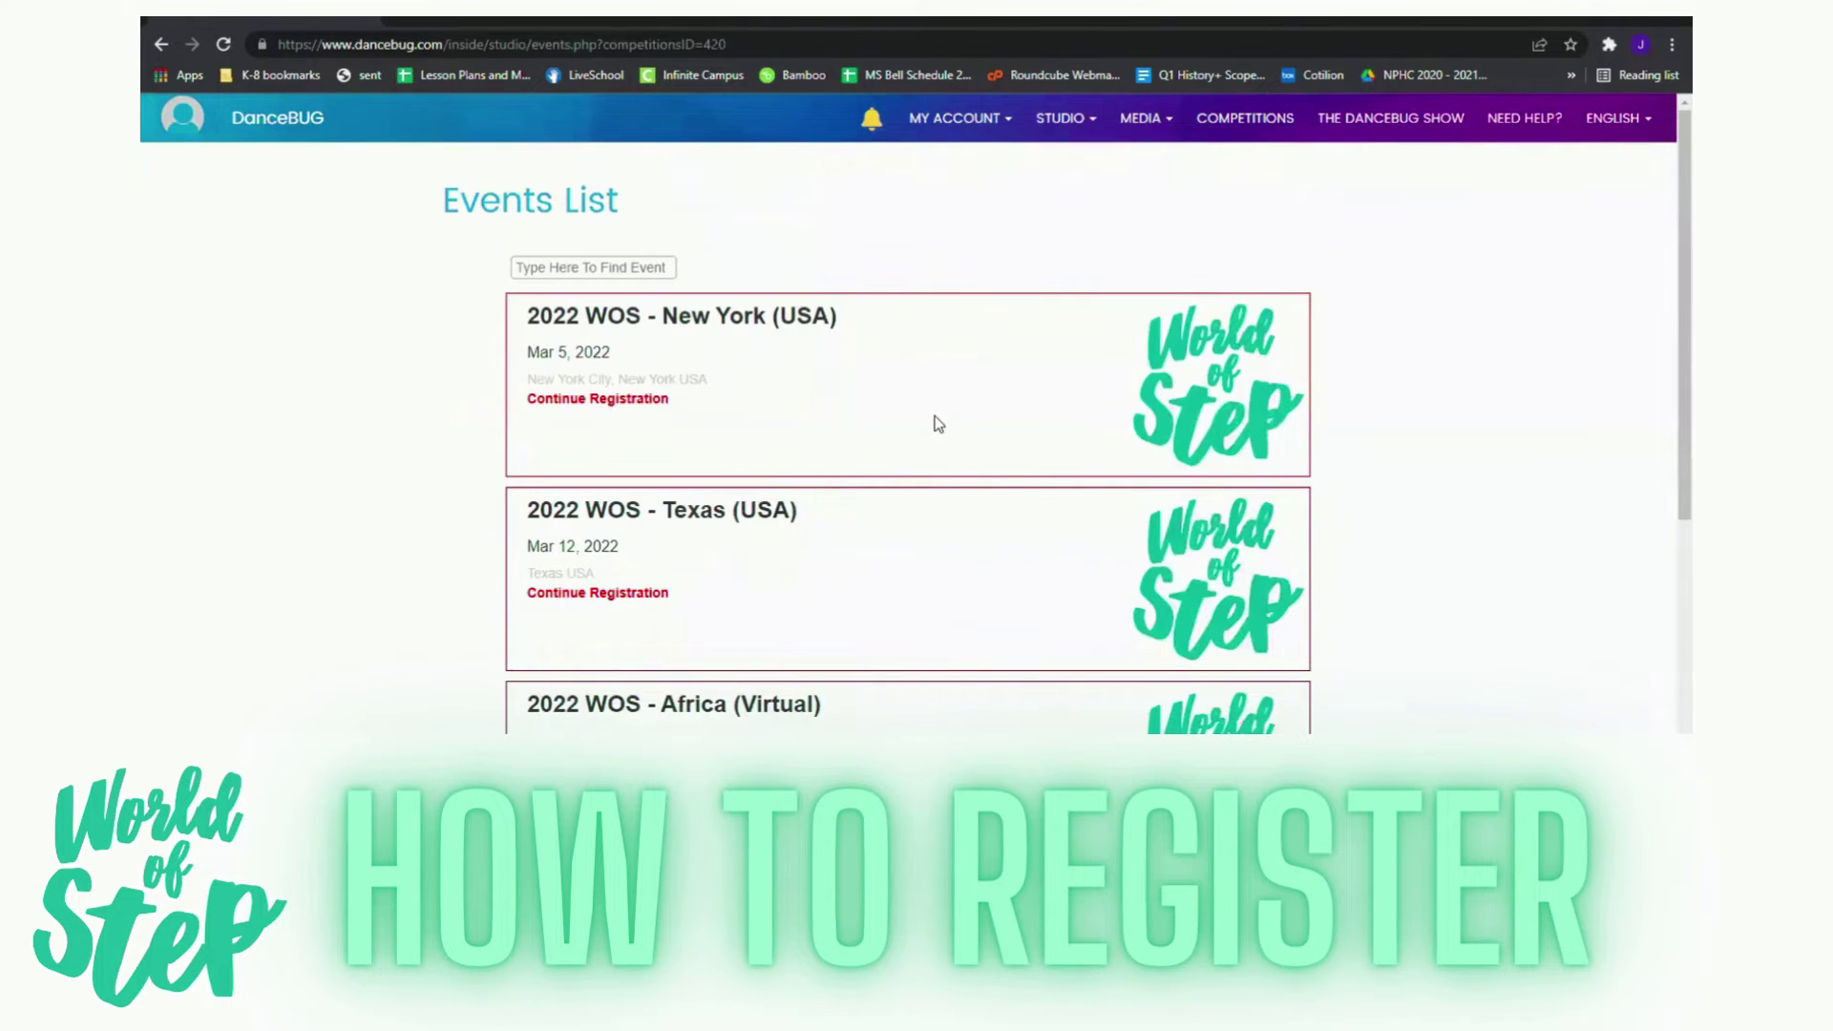
Step: Continue the 2022 WOS - New York (USA) registration to the Step 2 reservation page
click(1176, 380)
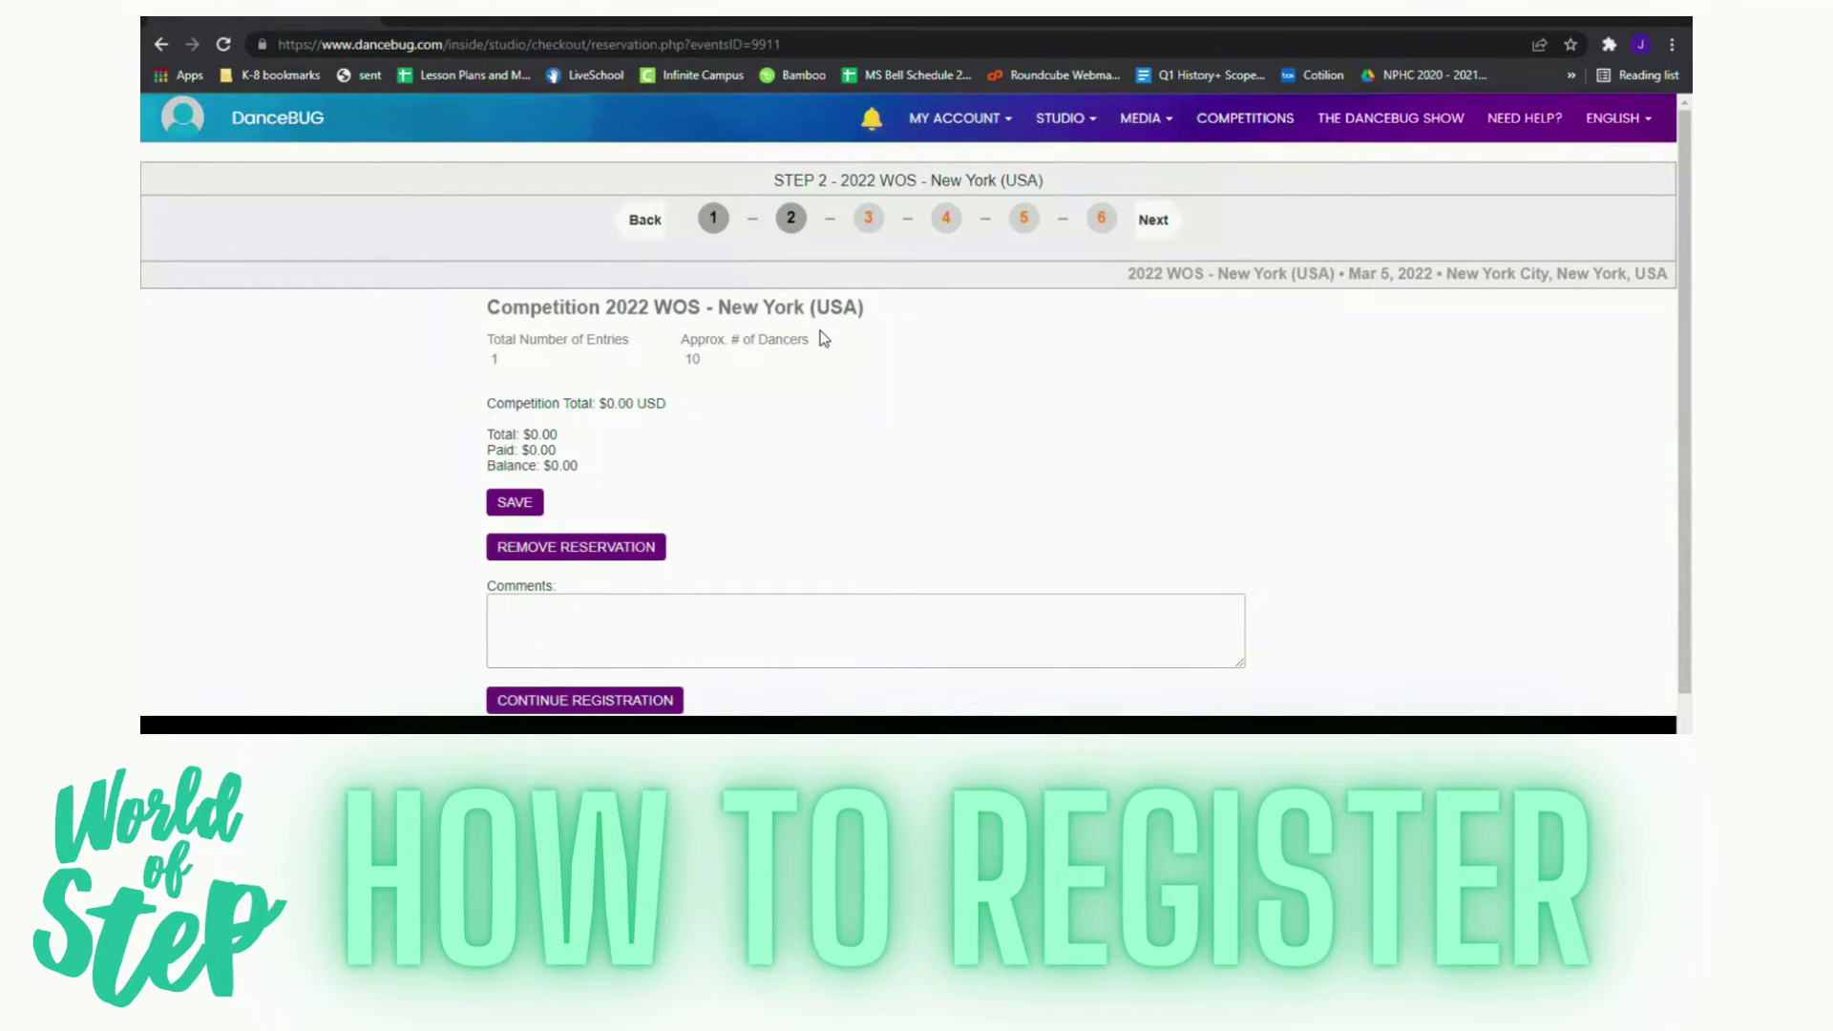
Step: Go through the Dancers Roster step, viewing the Add New Dancer tab, then advance to Add Routine
click(1153, 222)
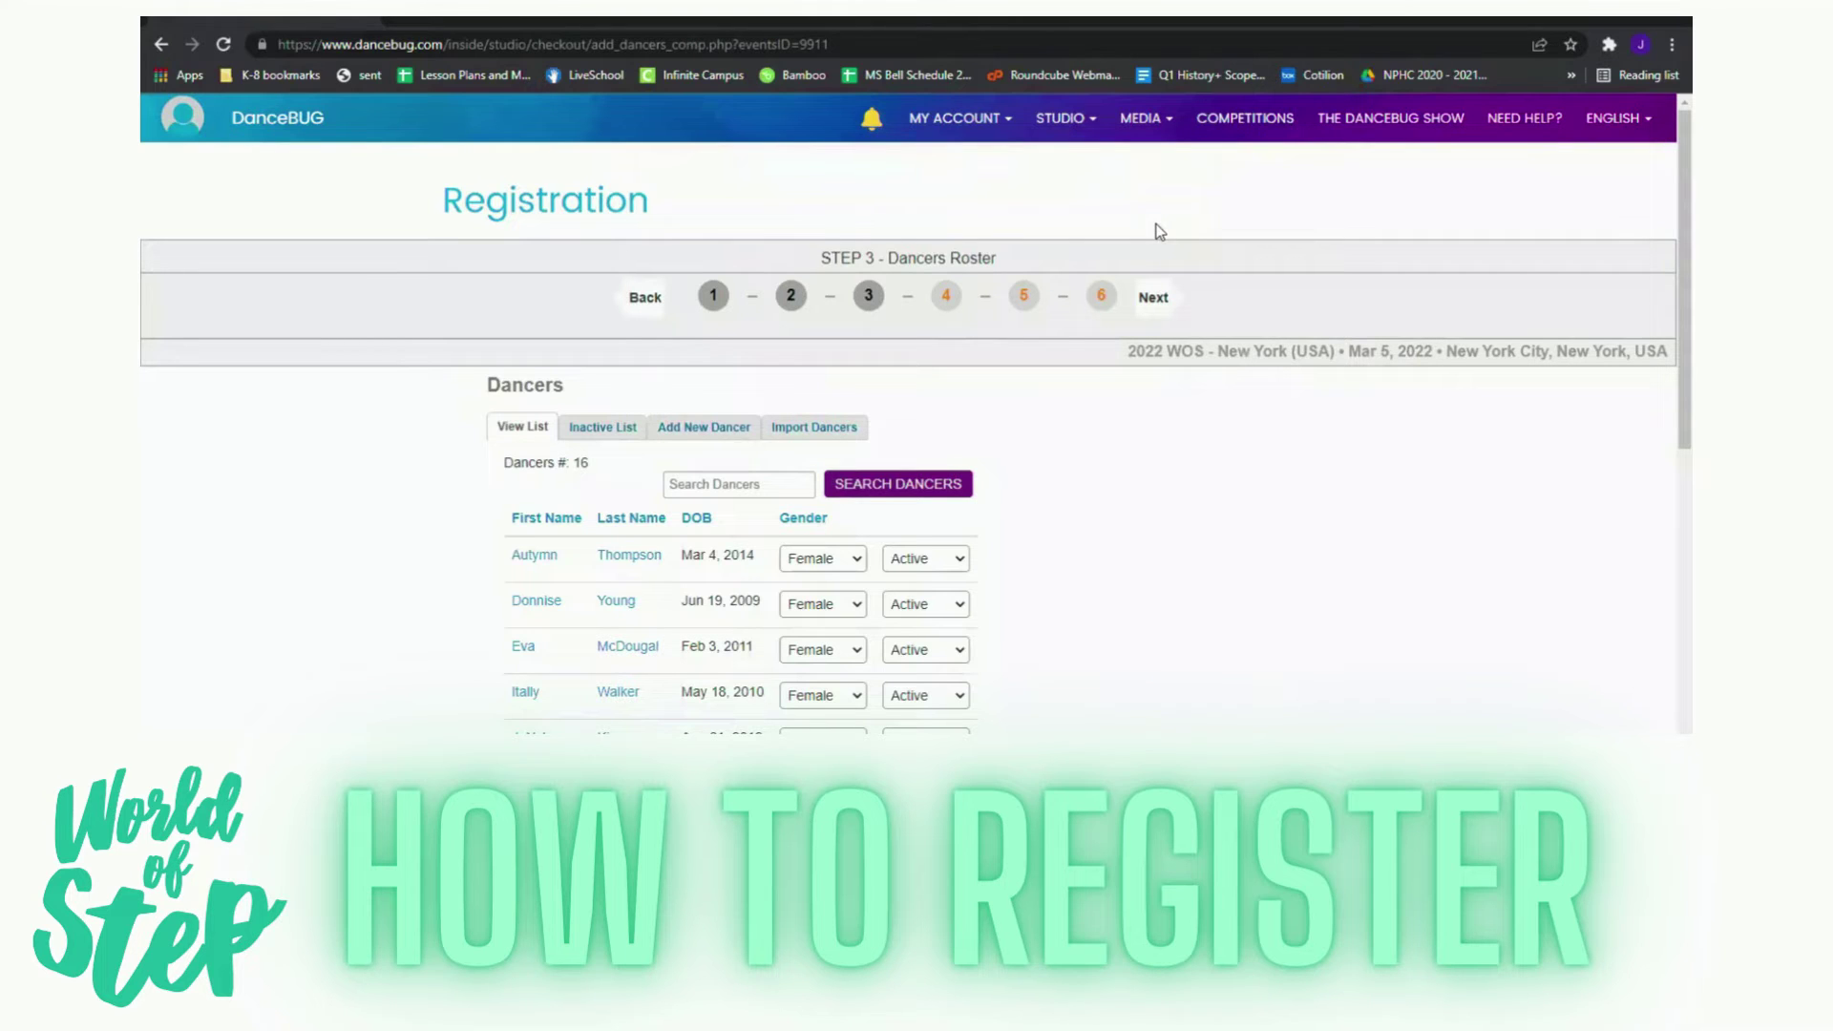
click(664, 432)
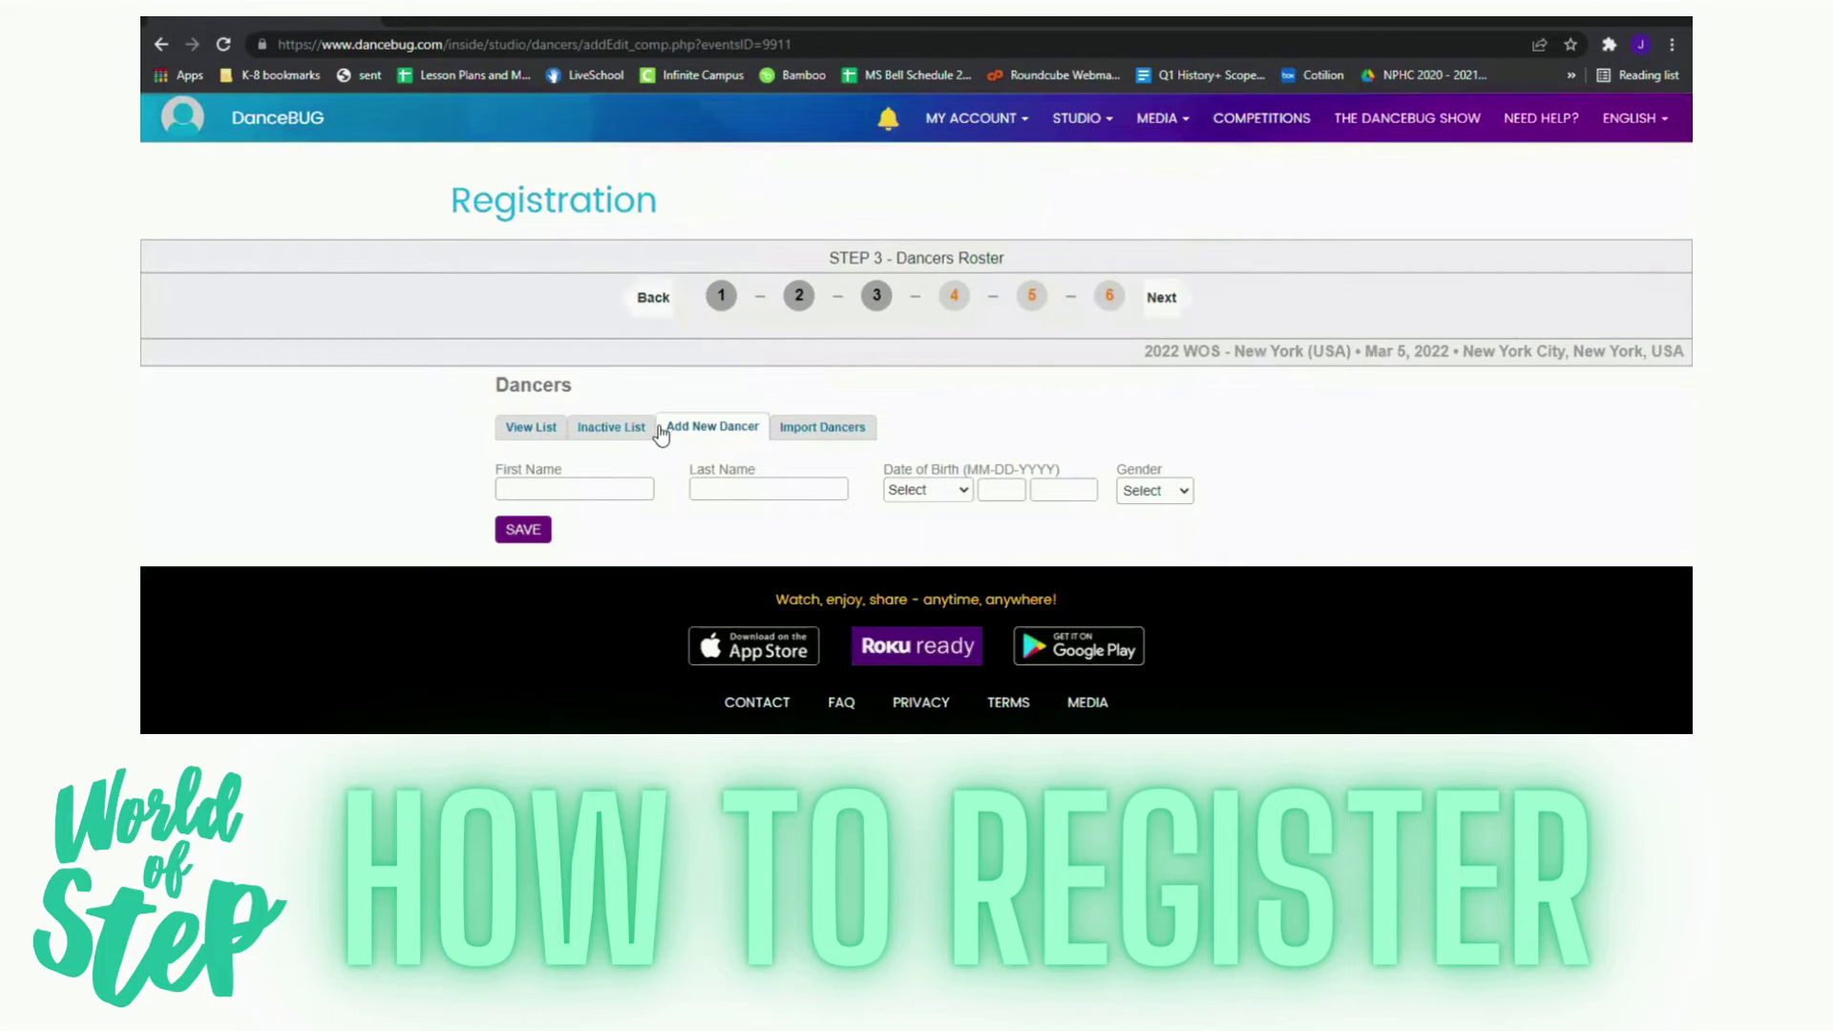
click(535, 431)
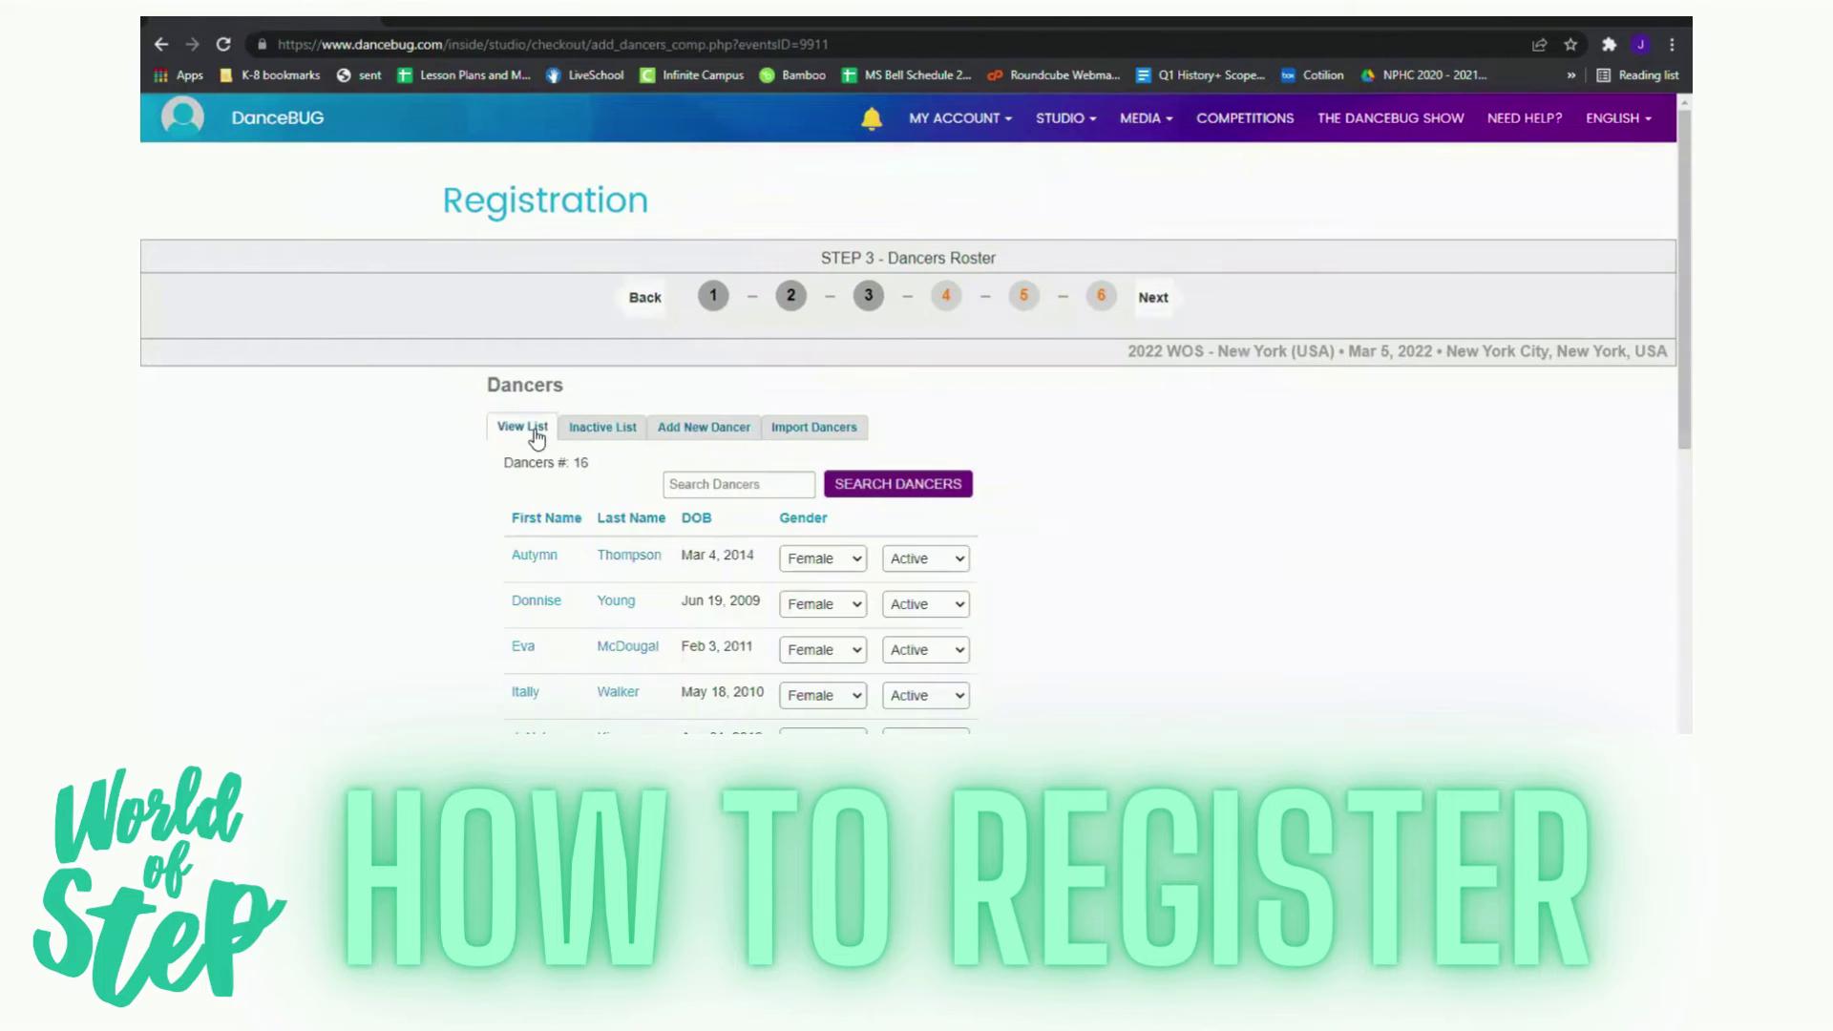
click(1156, 300)
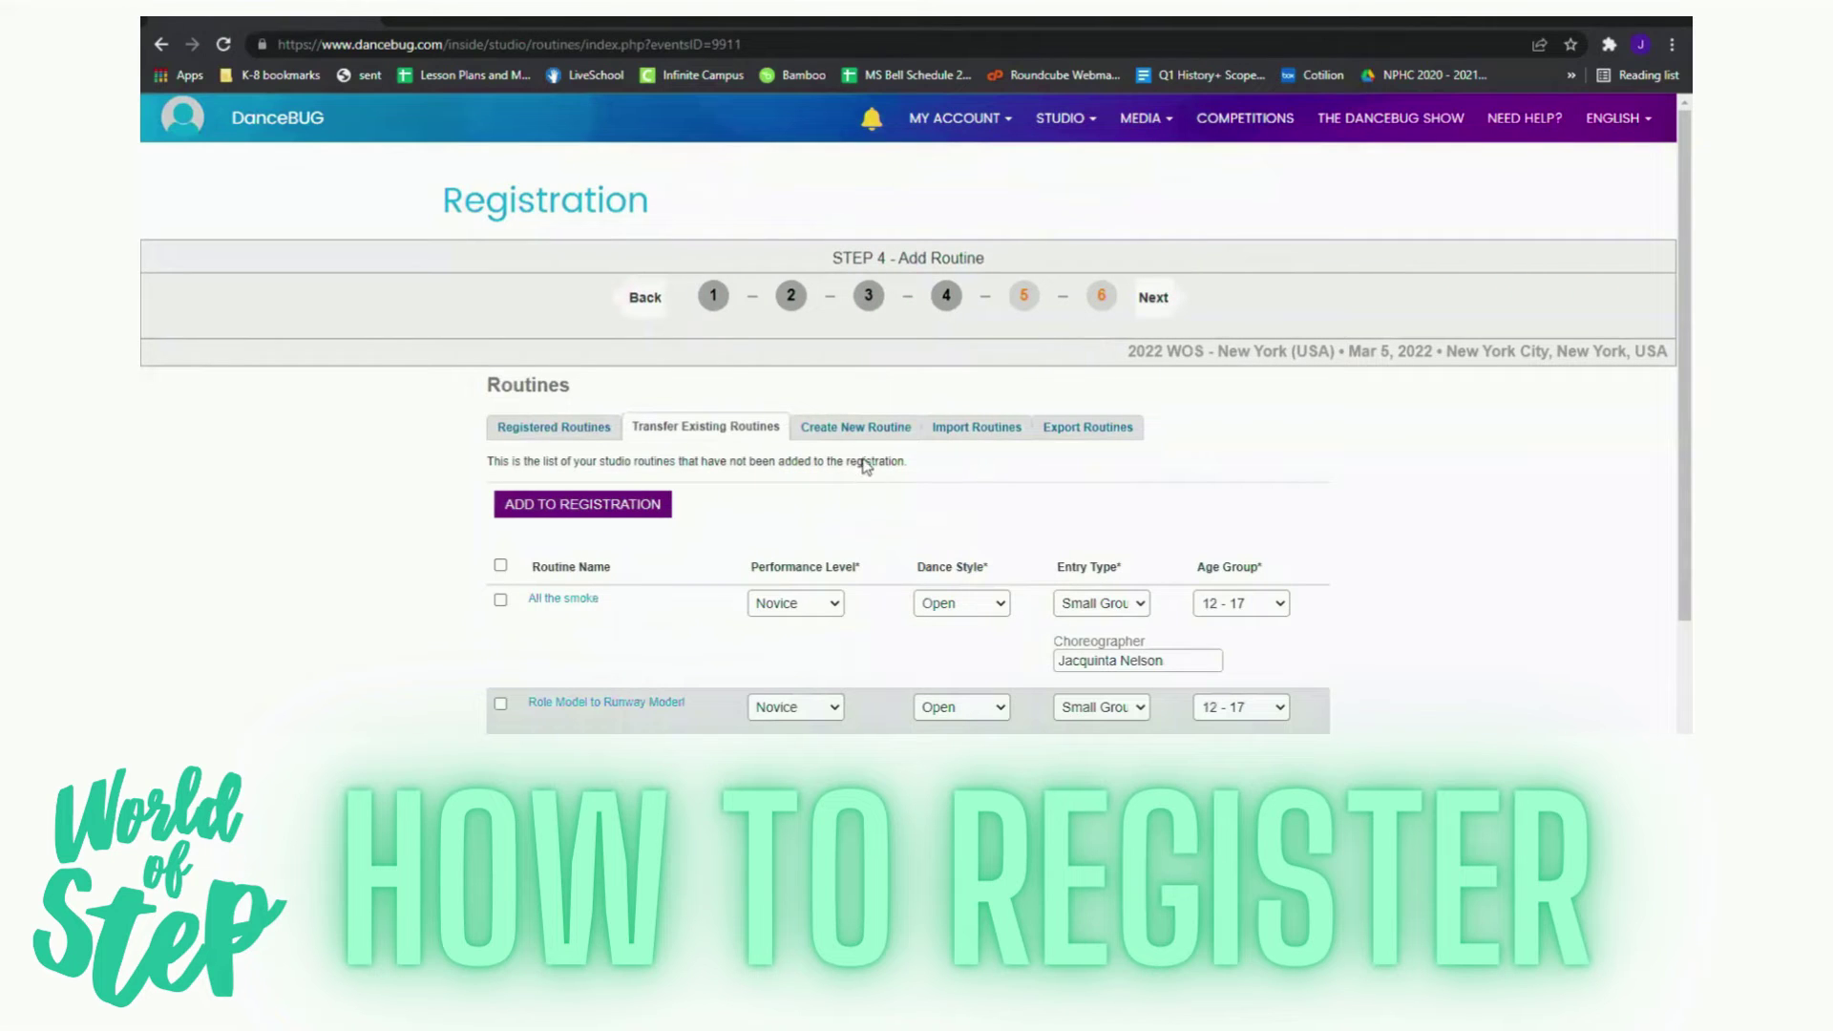
Step: Create a new routine named 'world of step registry' and fill in the suggested choreographer
click(863, 436)
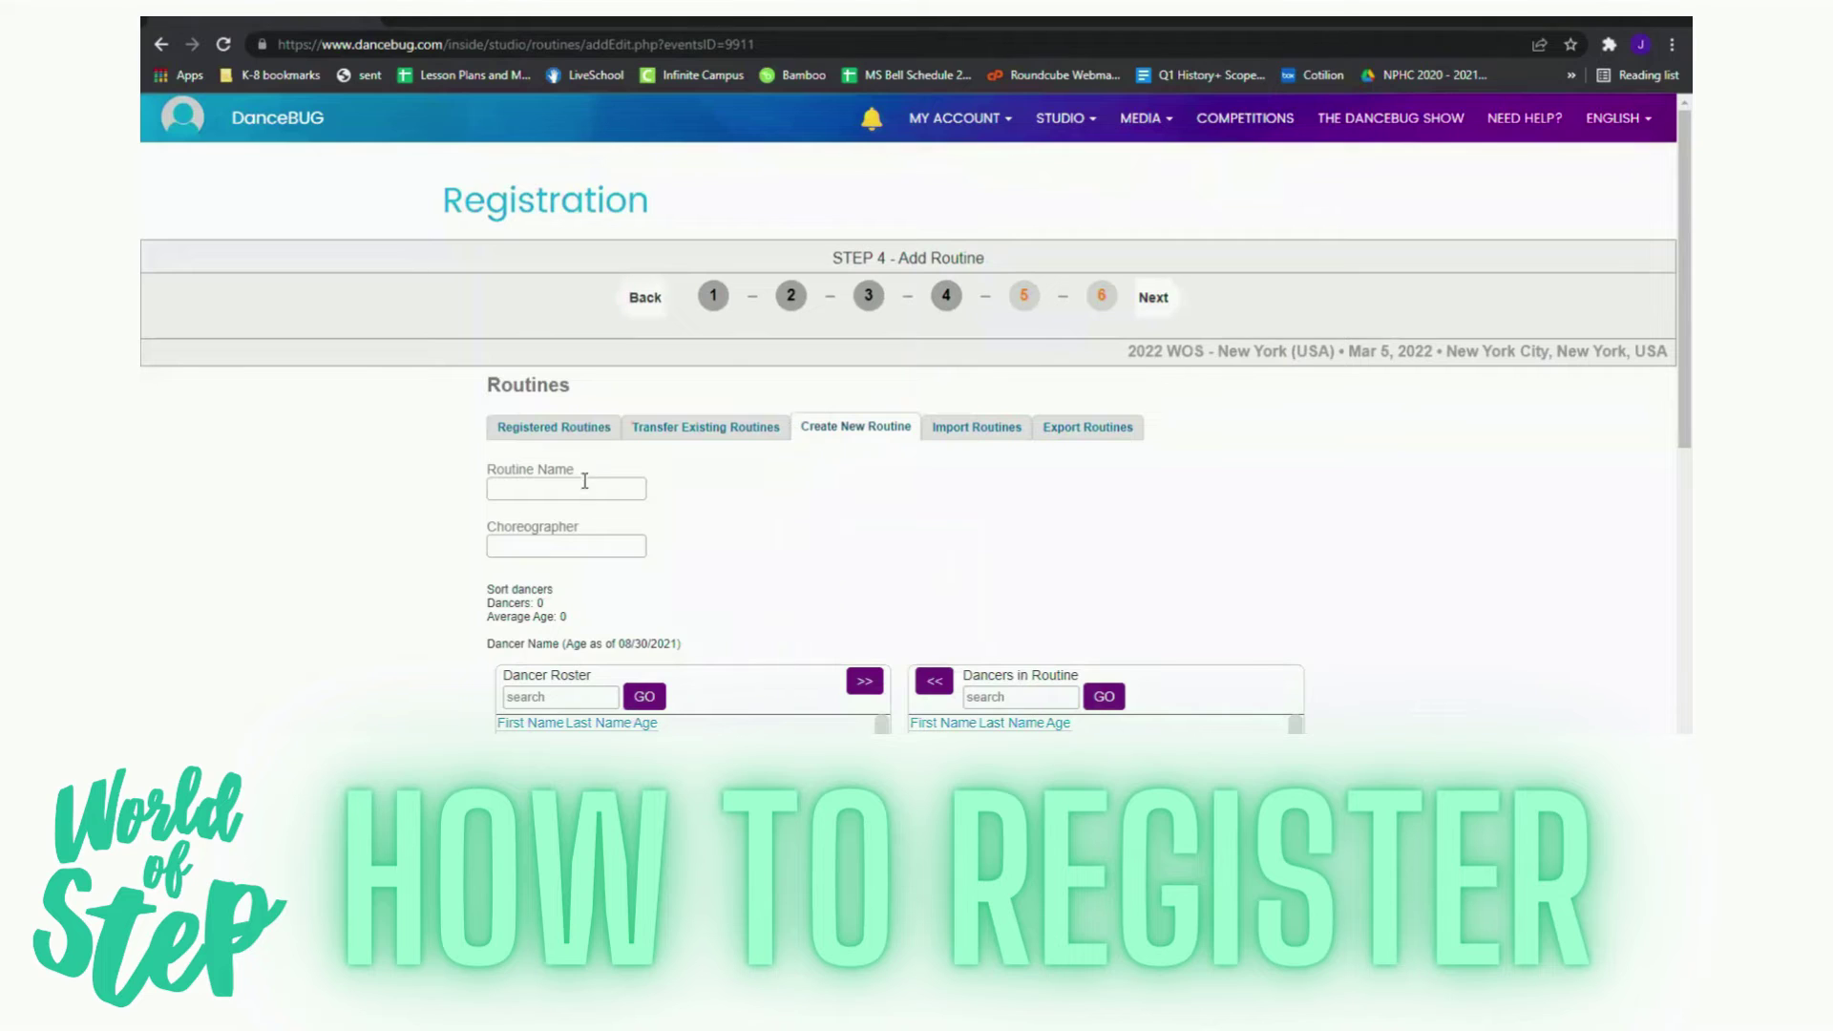
click(584, 487)
text(world of step registry)
click(579, 543)
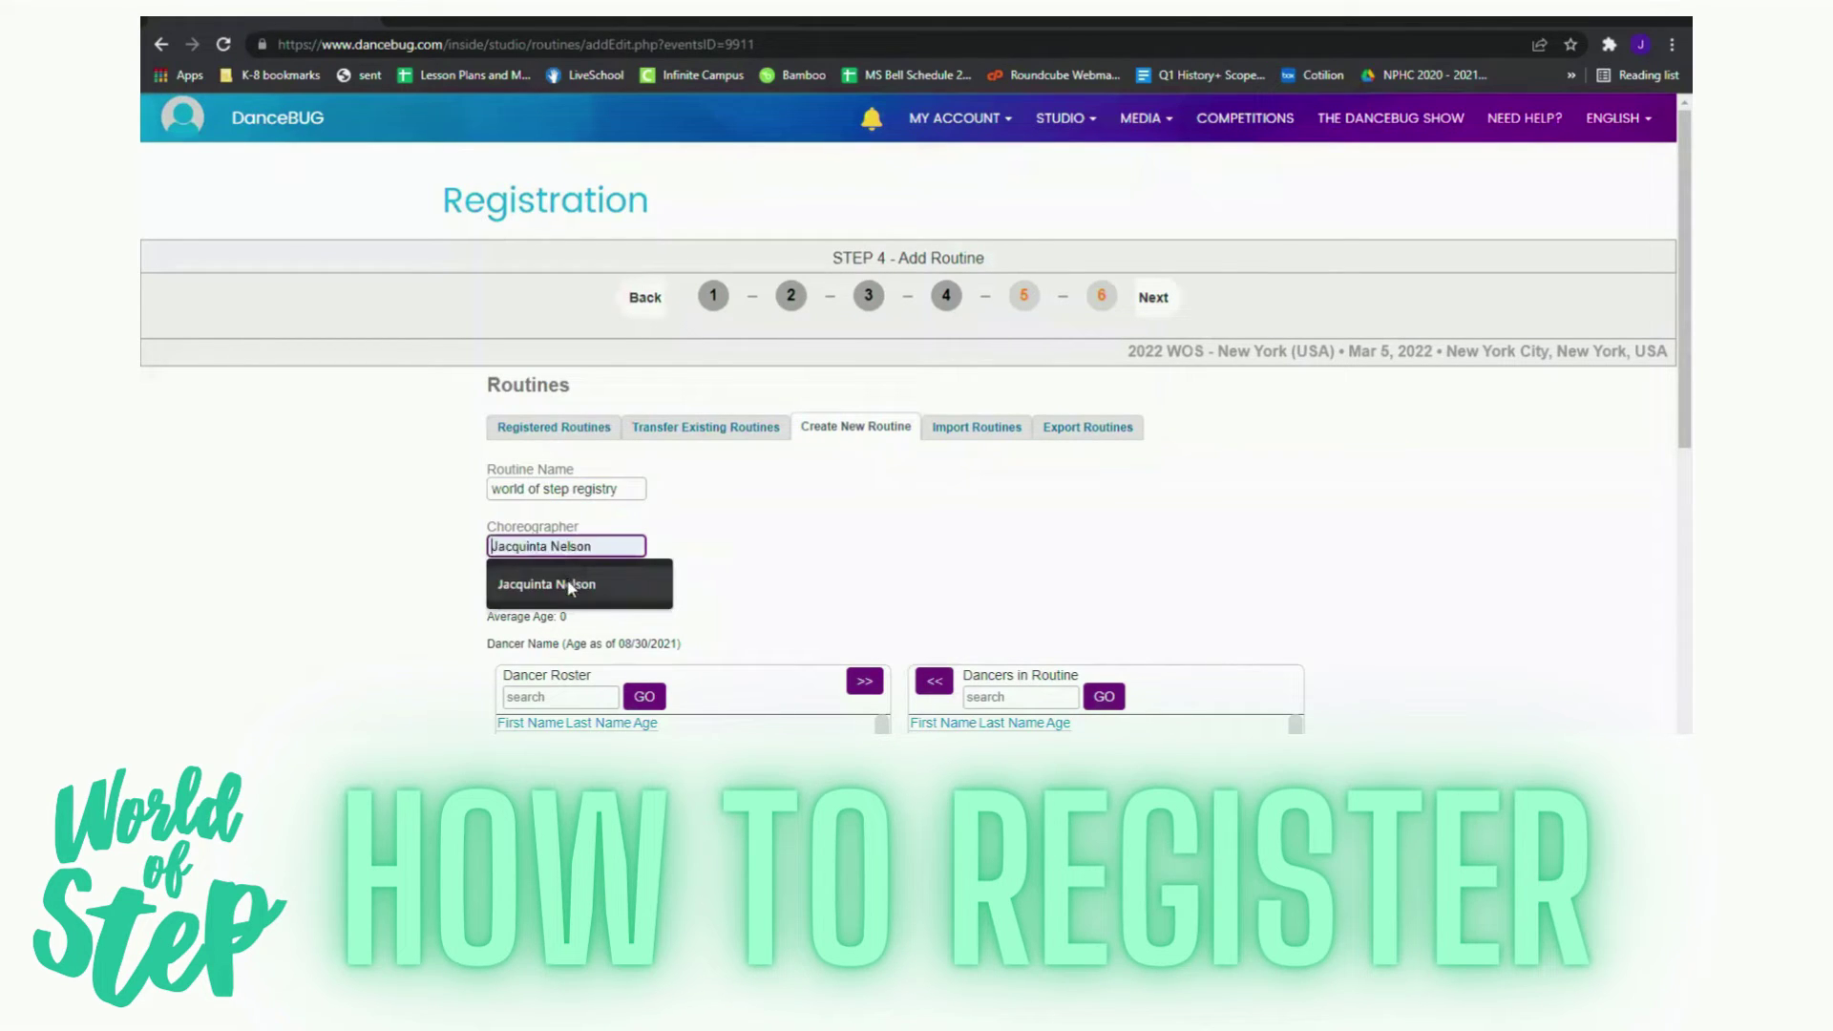
click(571, 585)
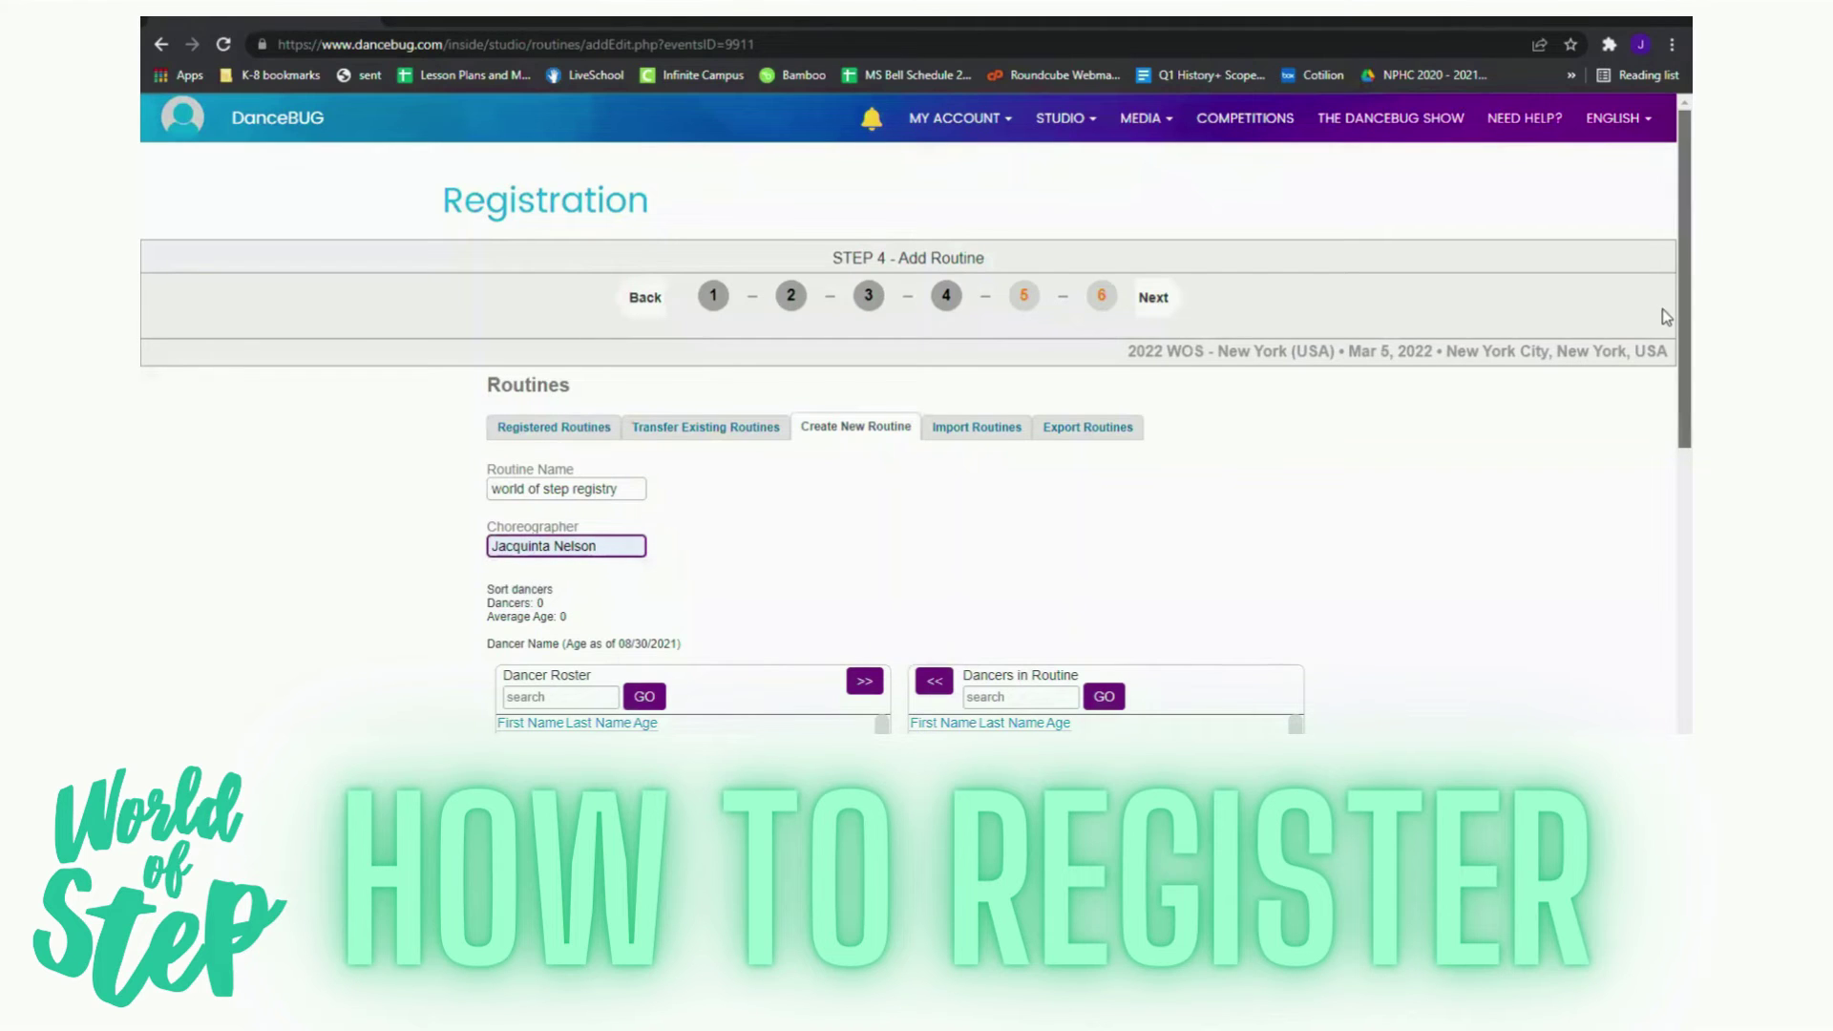
scroll(1664, 308, down, 2)
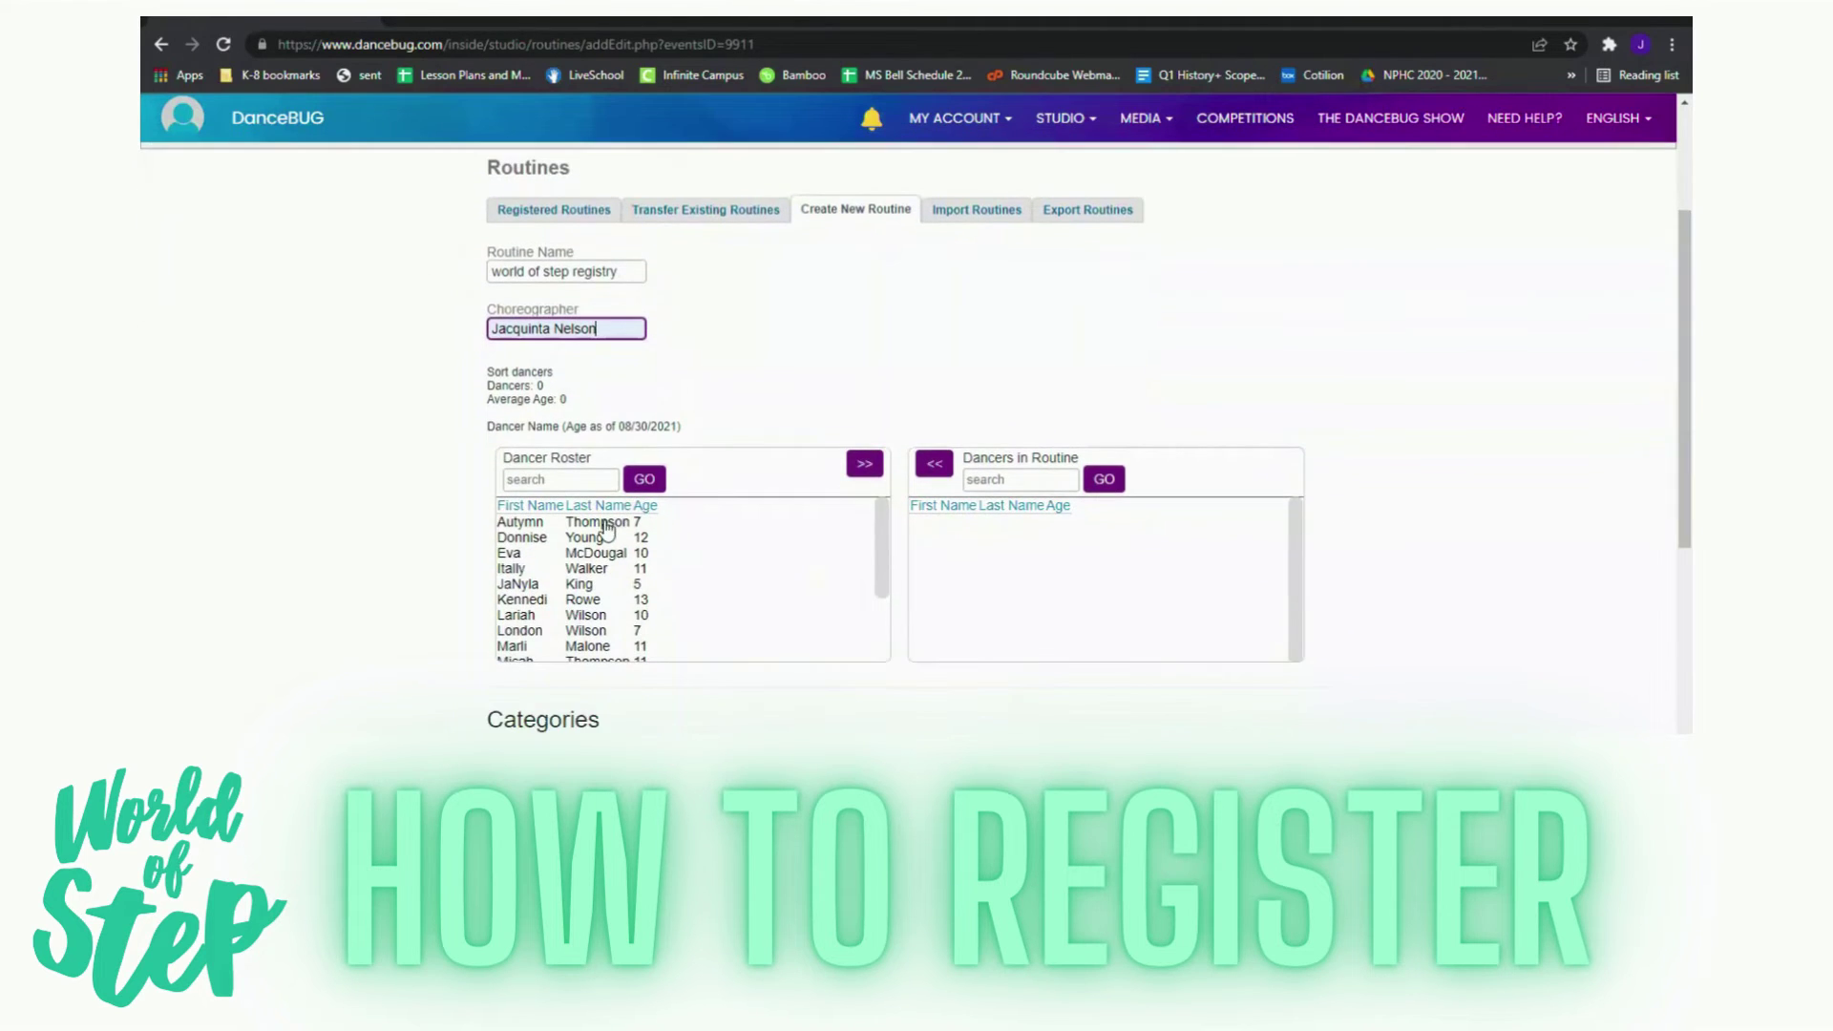
Step: Move the selected roster dancers into the routine
click(602, 523)
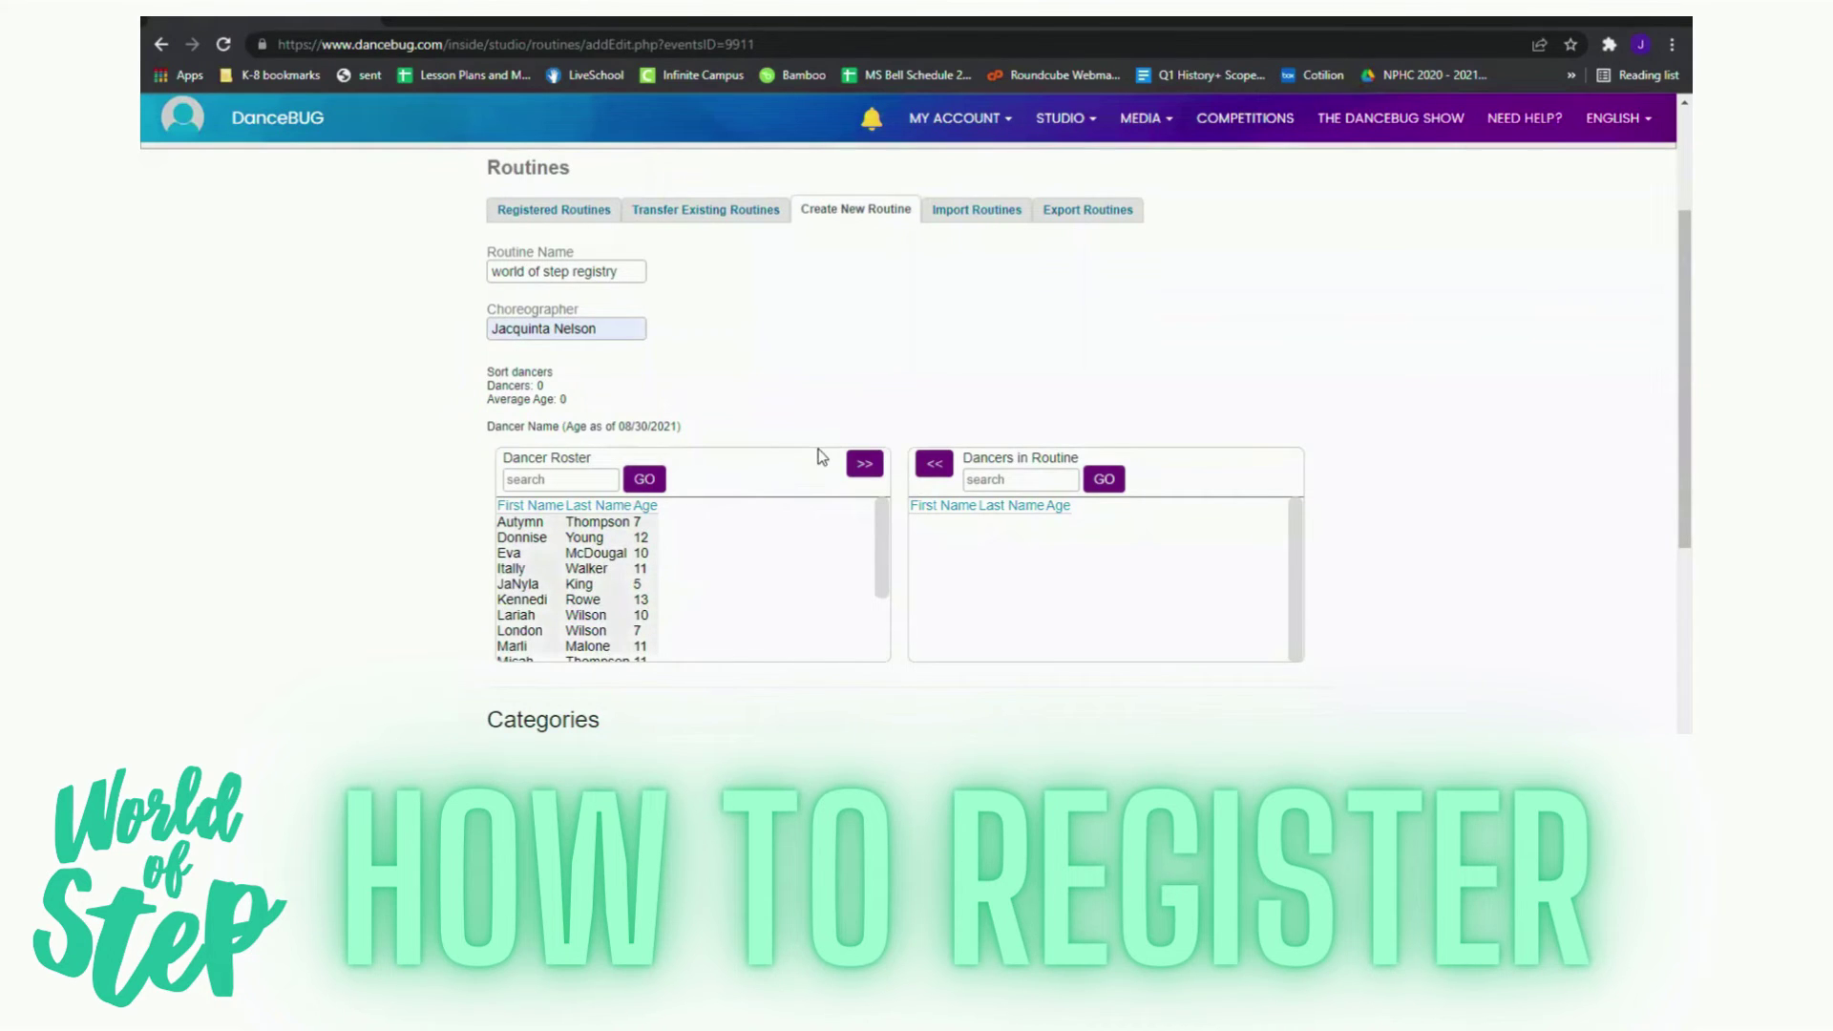
click(865, 476)
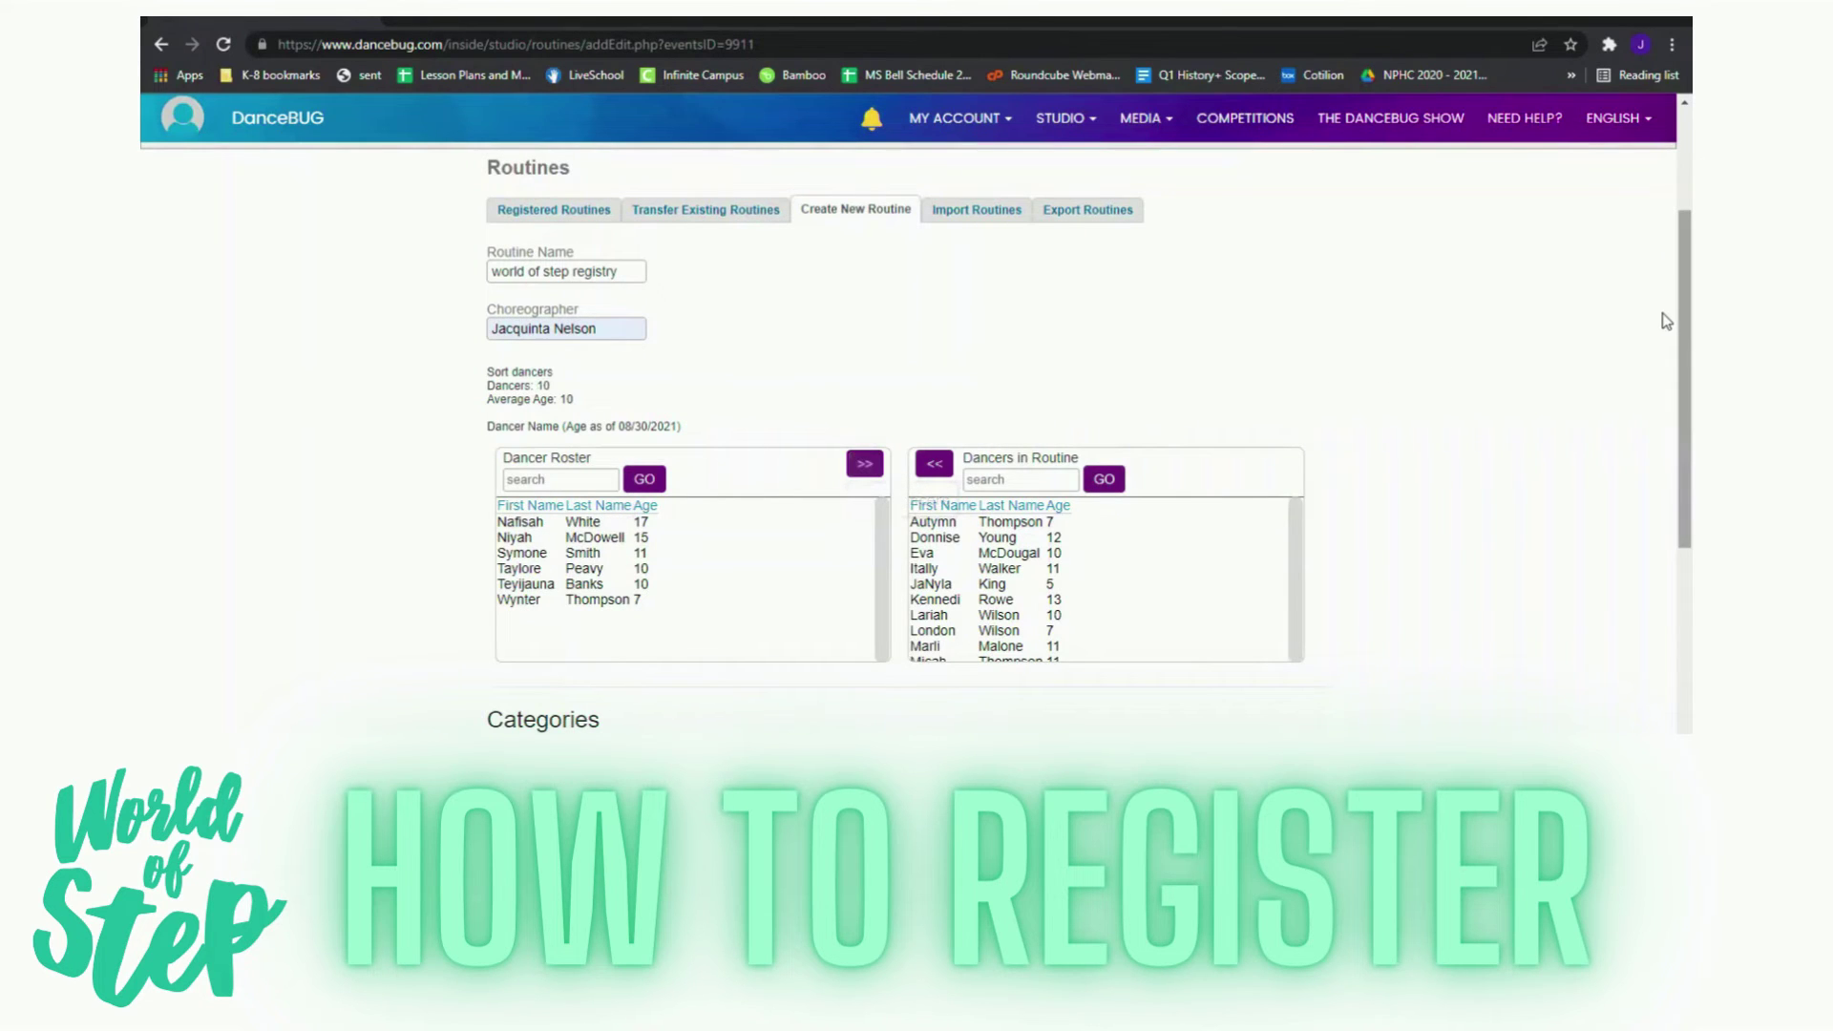
drag(1683, 323, 1663, 453)
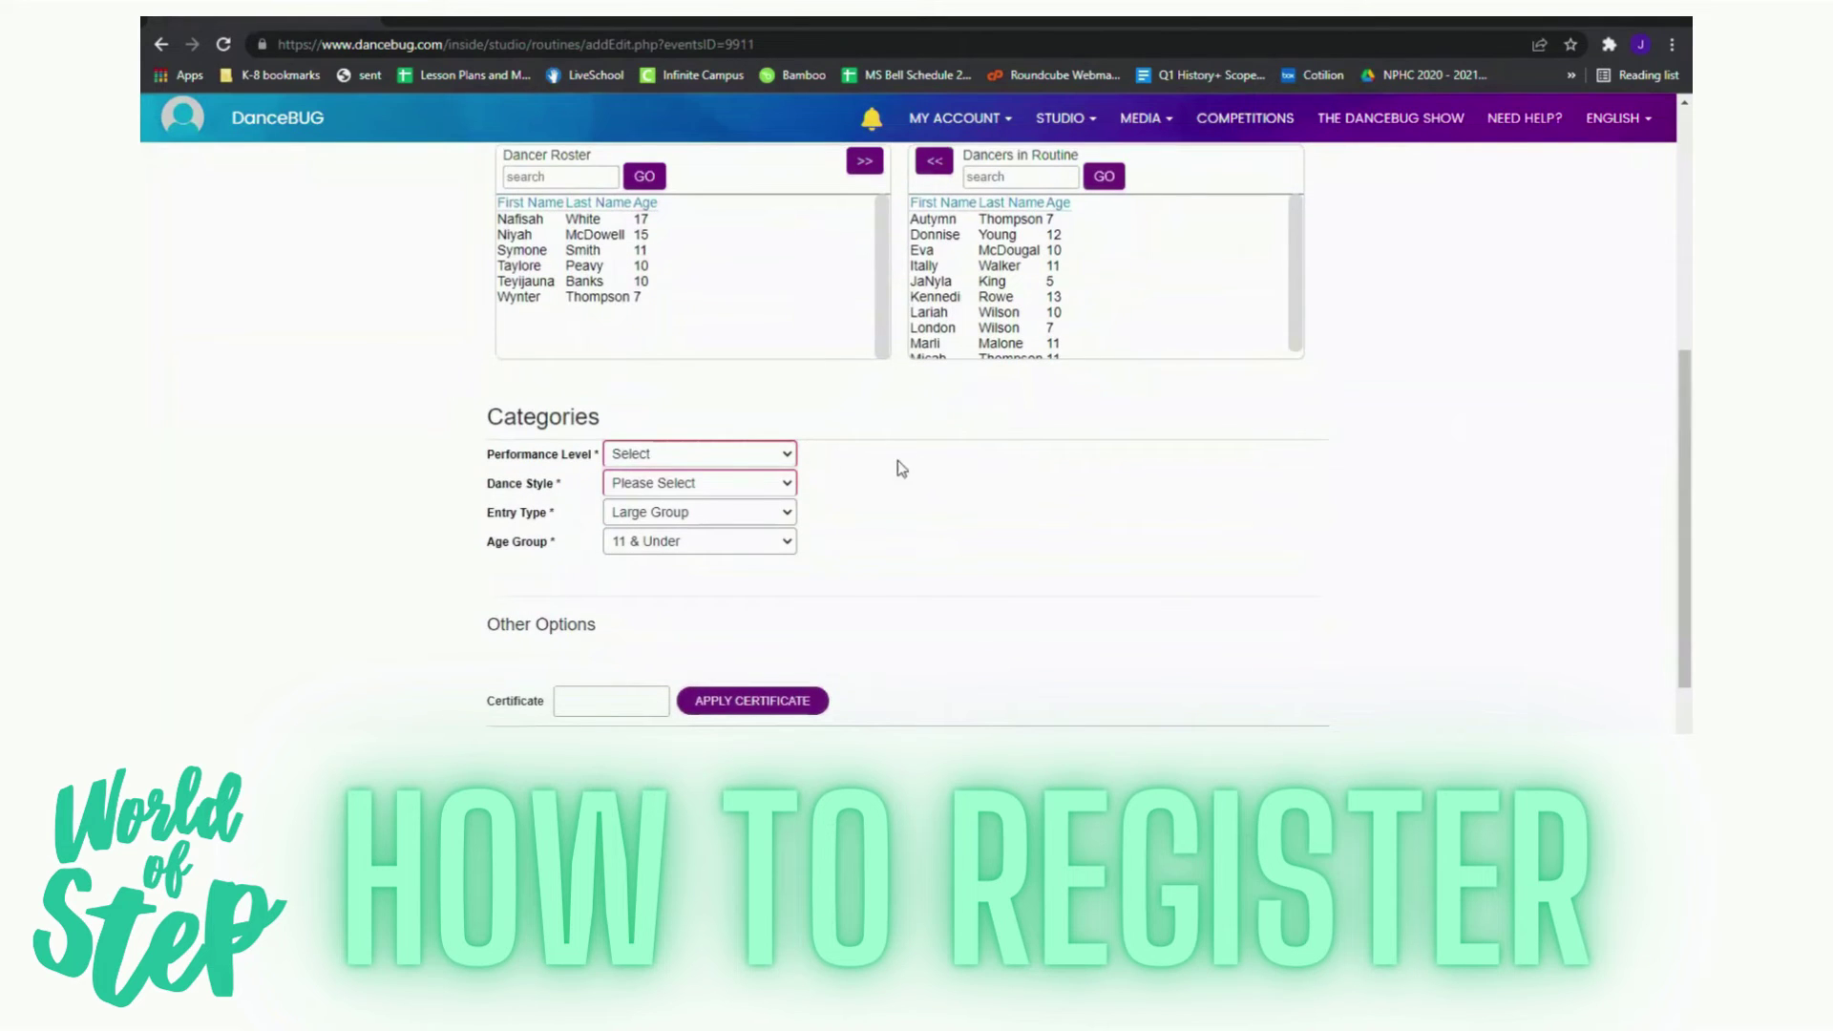
Step: Set performance level to Novice and dance style to Step, then add the routine to the registration
click(742, 457)
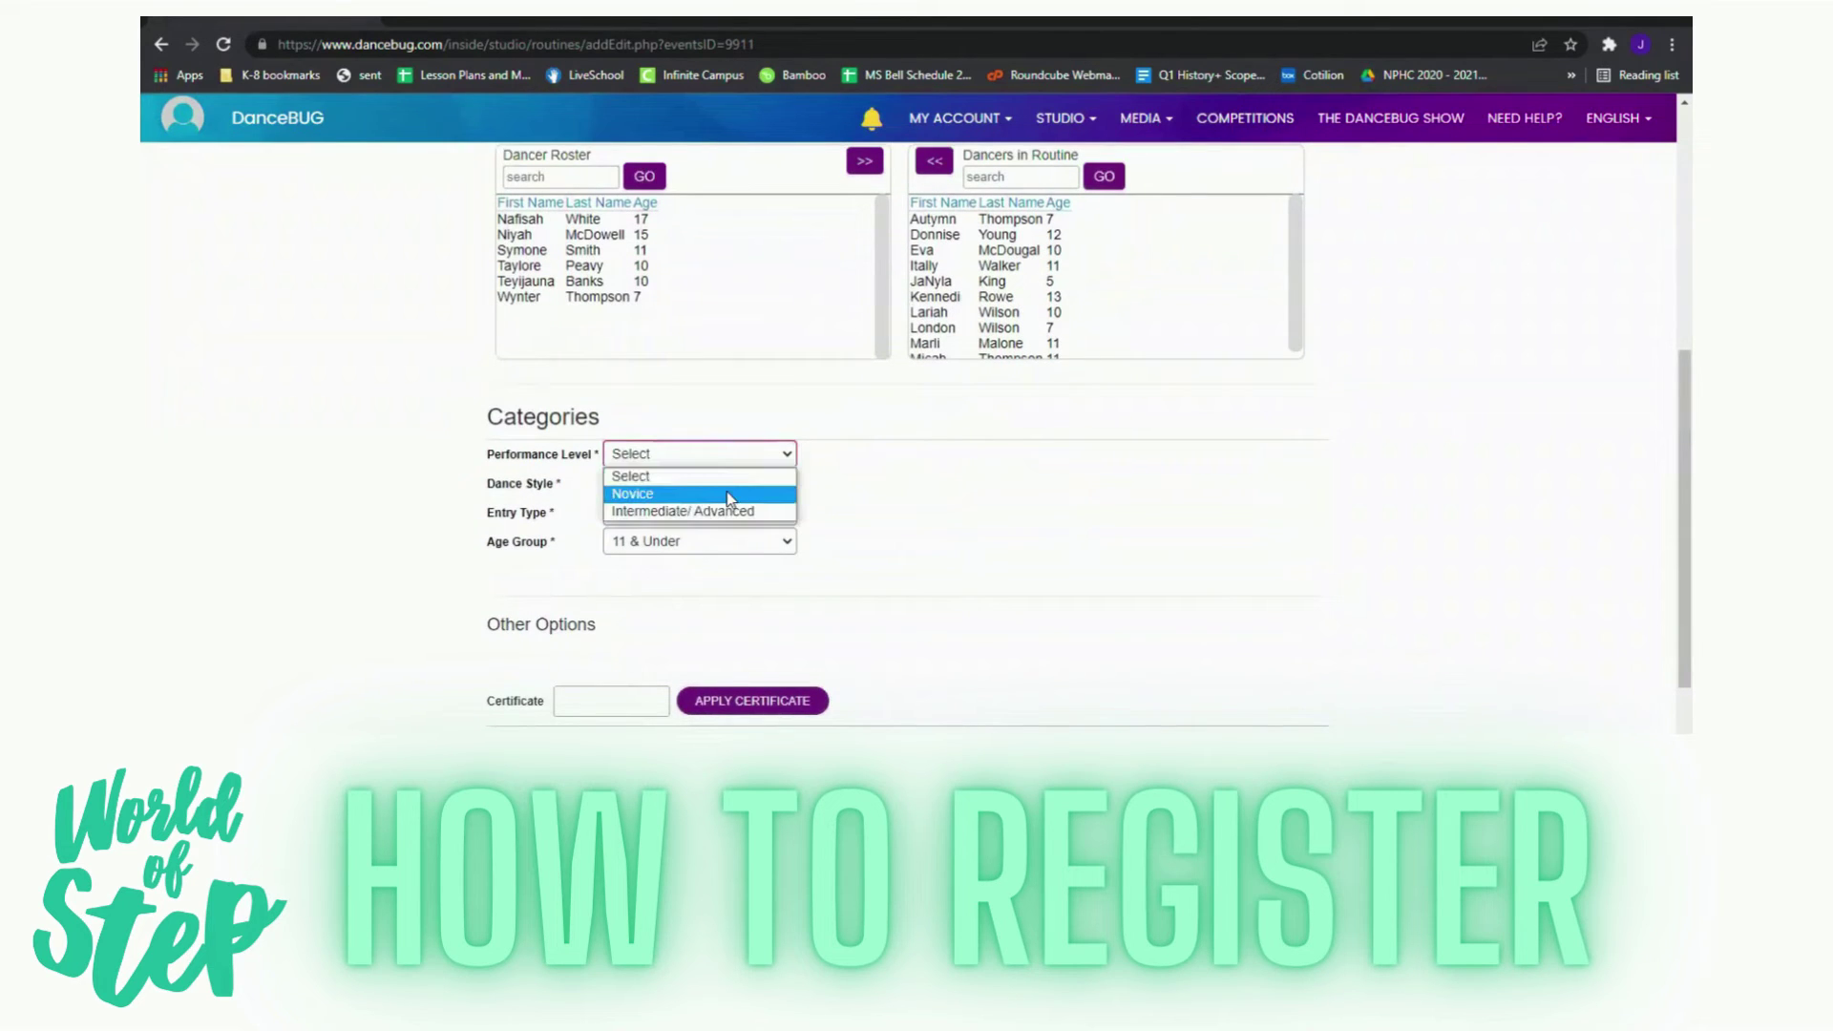
click(733, 490)
click(726, 485)
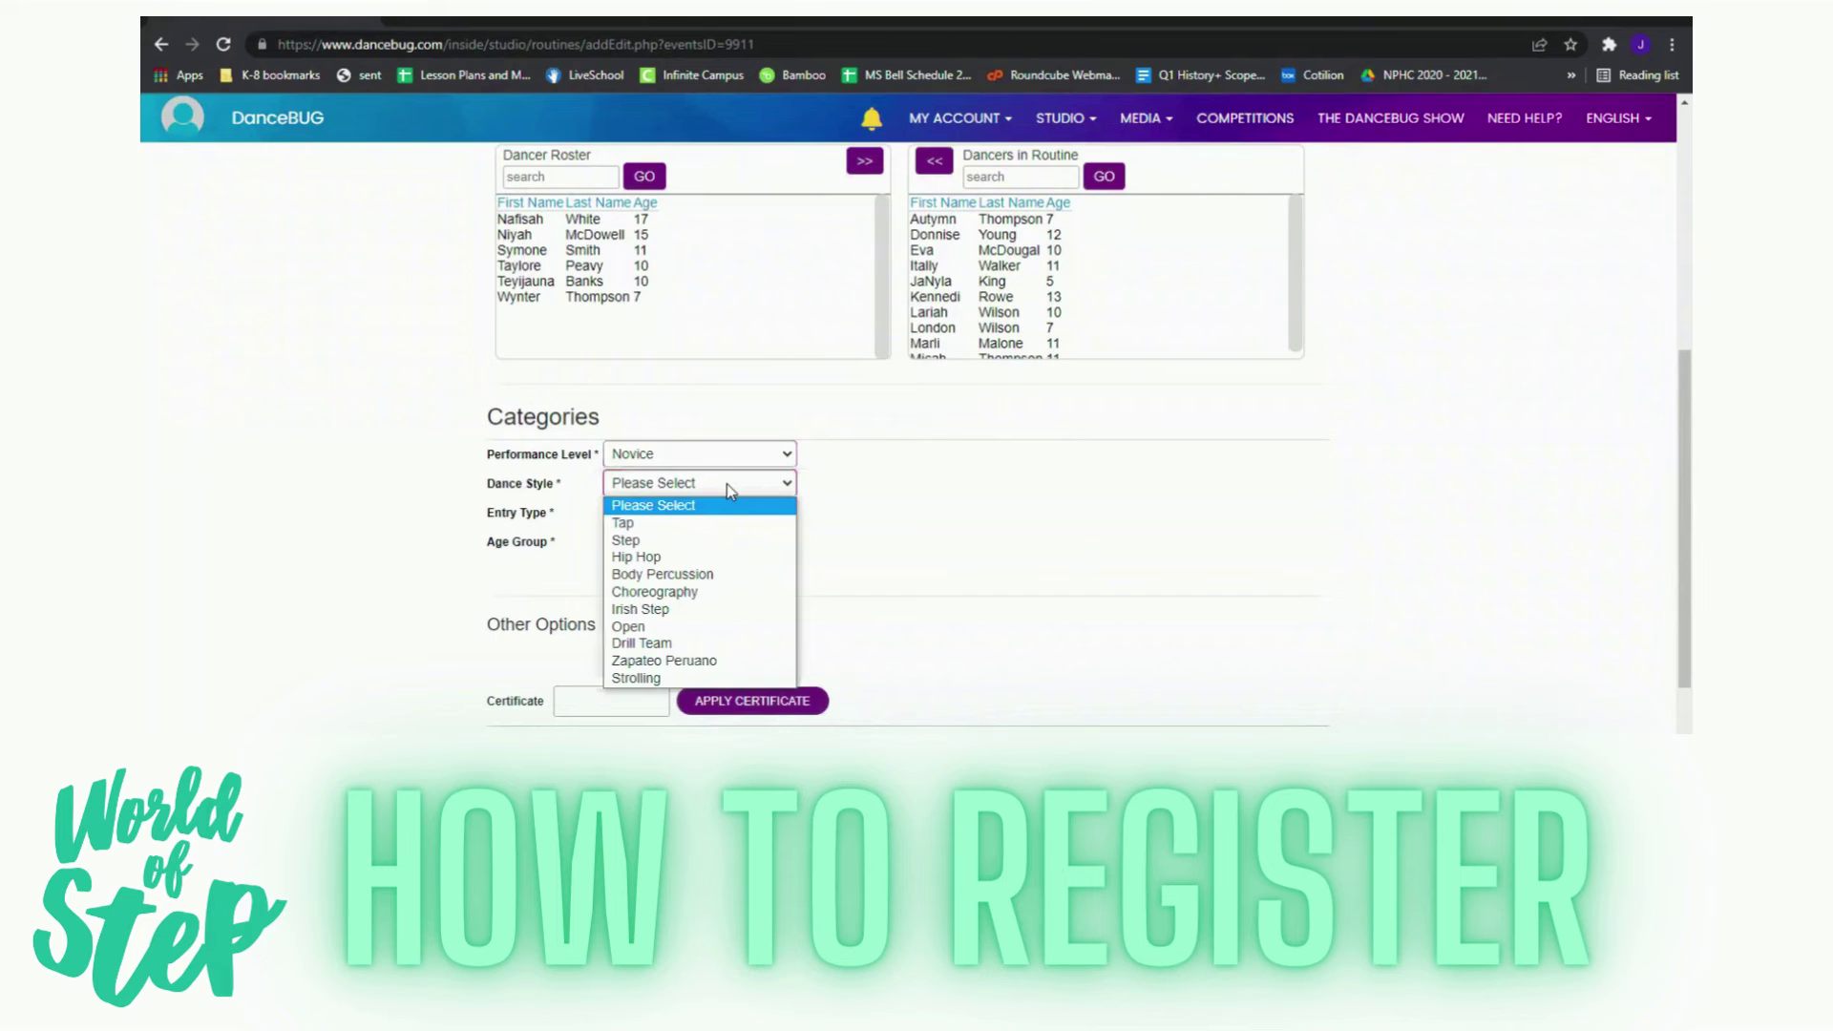
click(695, 543)
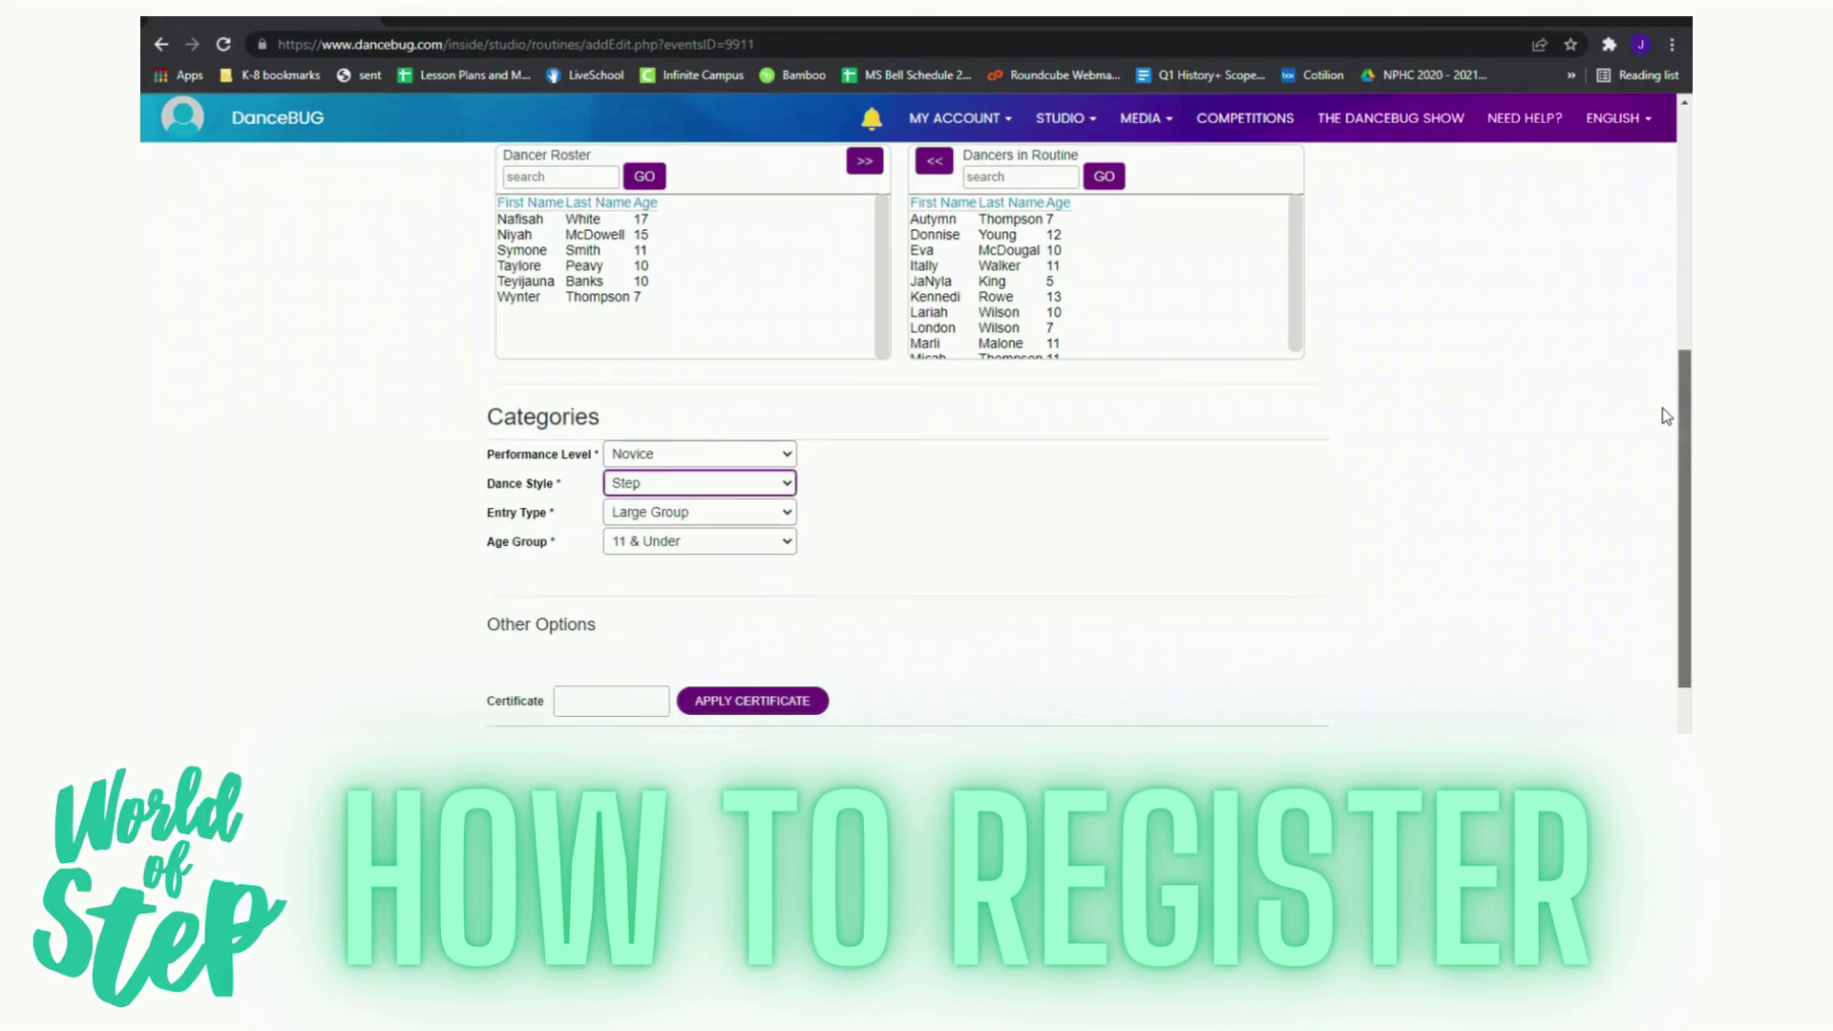
scroll(1663, 408, up, 1)
scroll(1666, 385, down, 1)
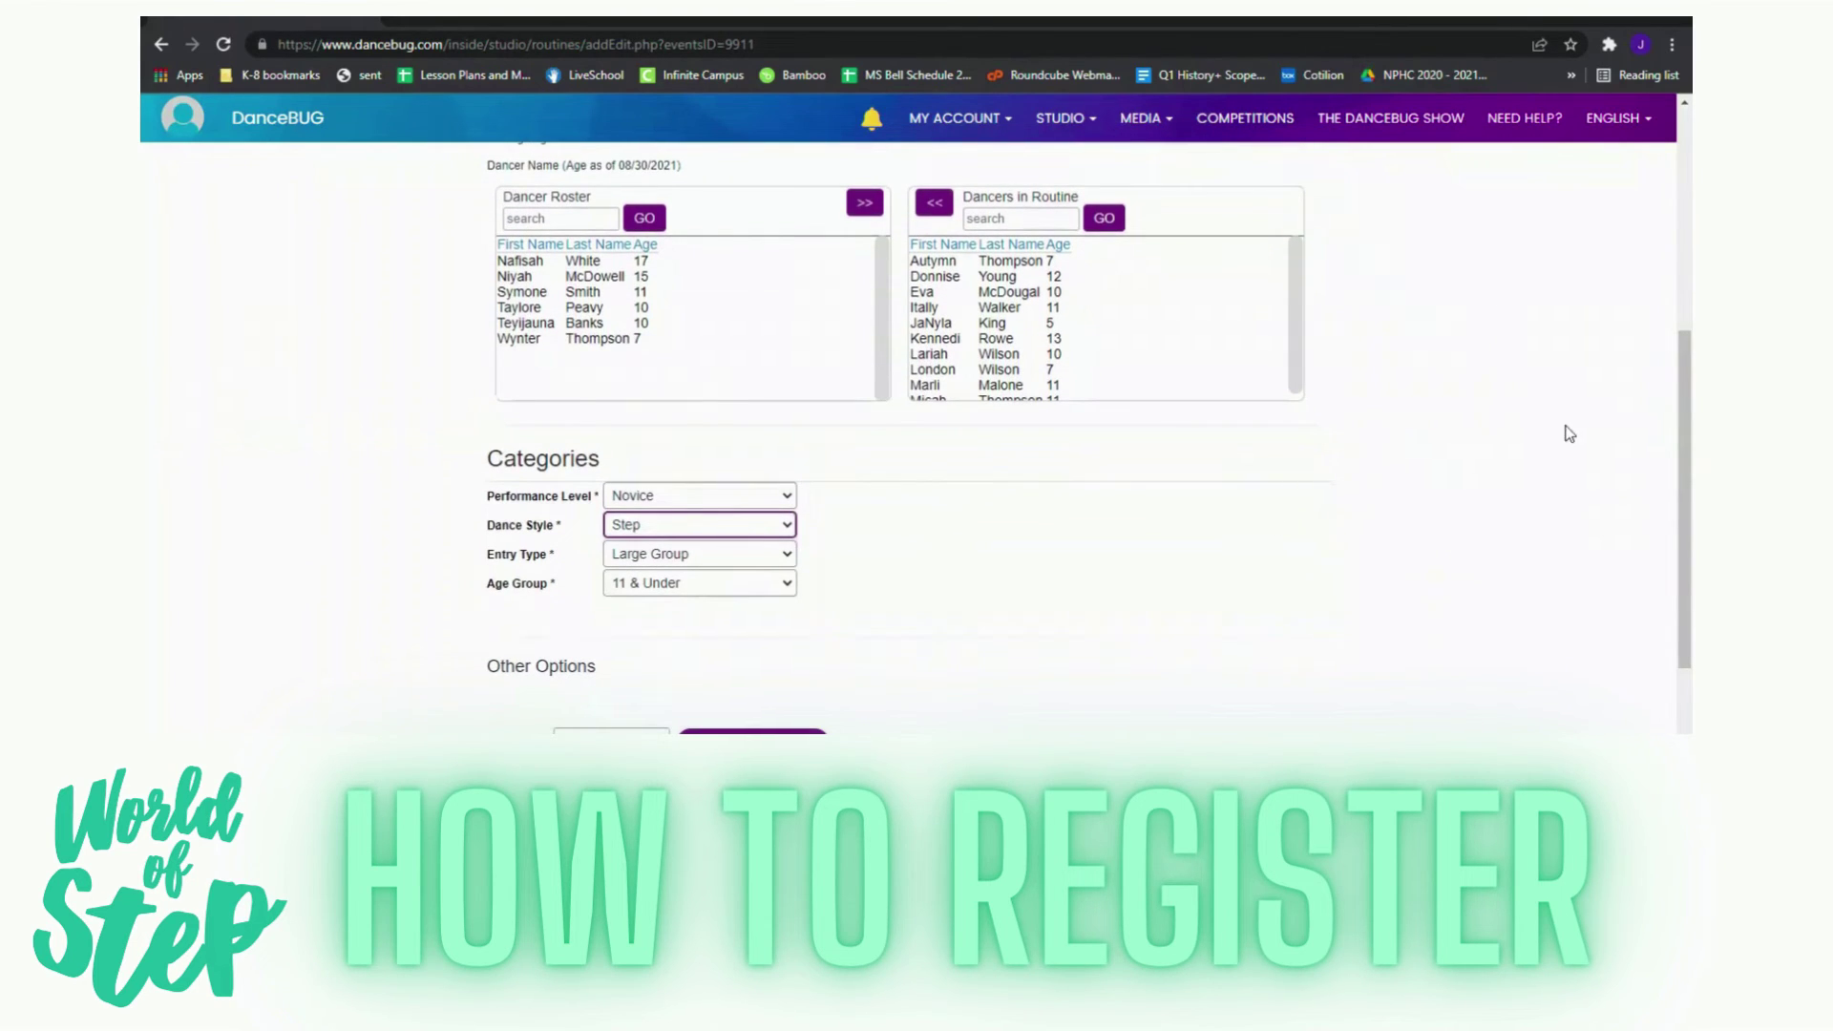
scroll(1665, 434, down, 1)
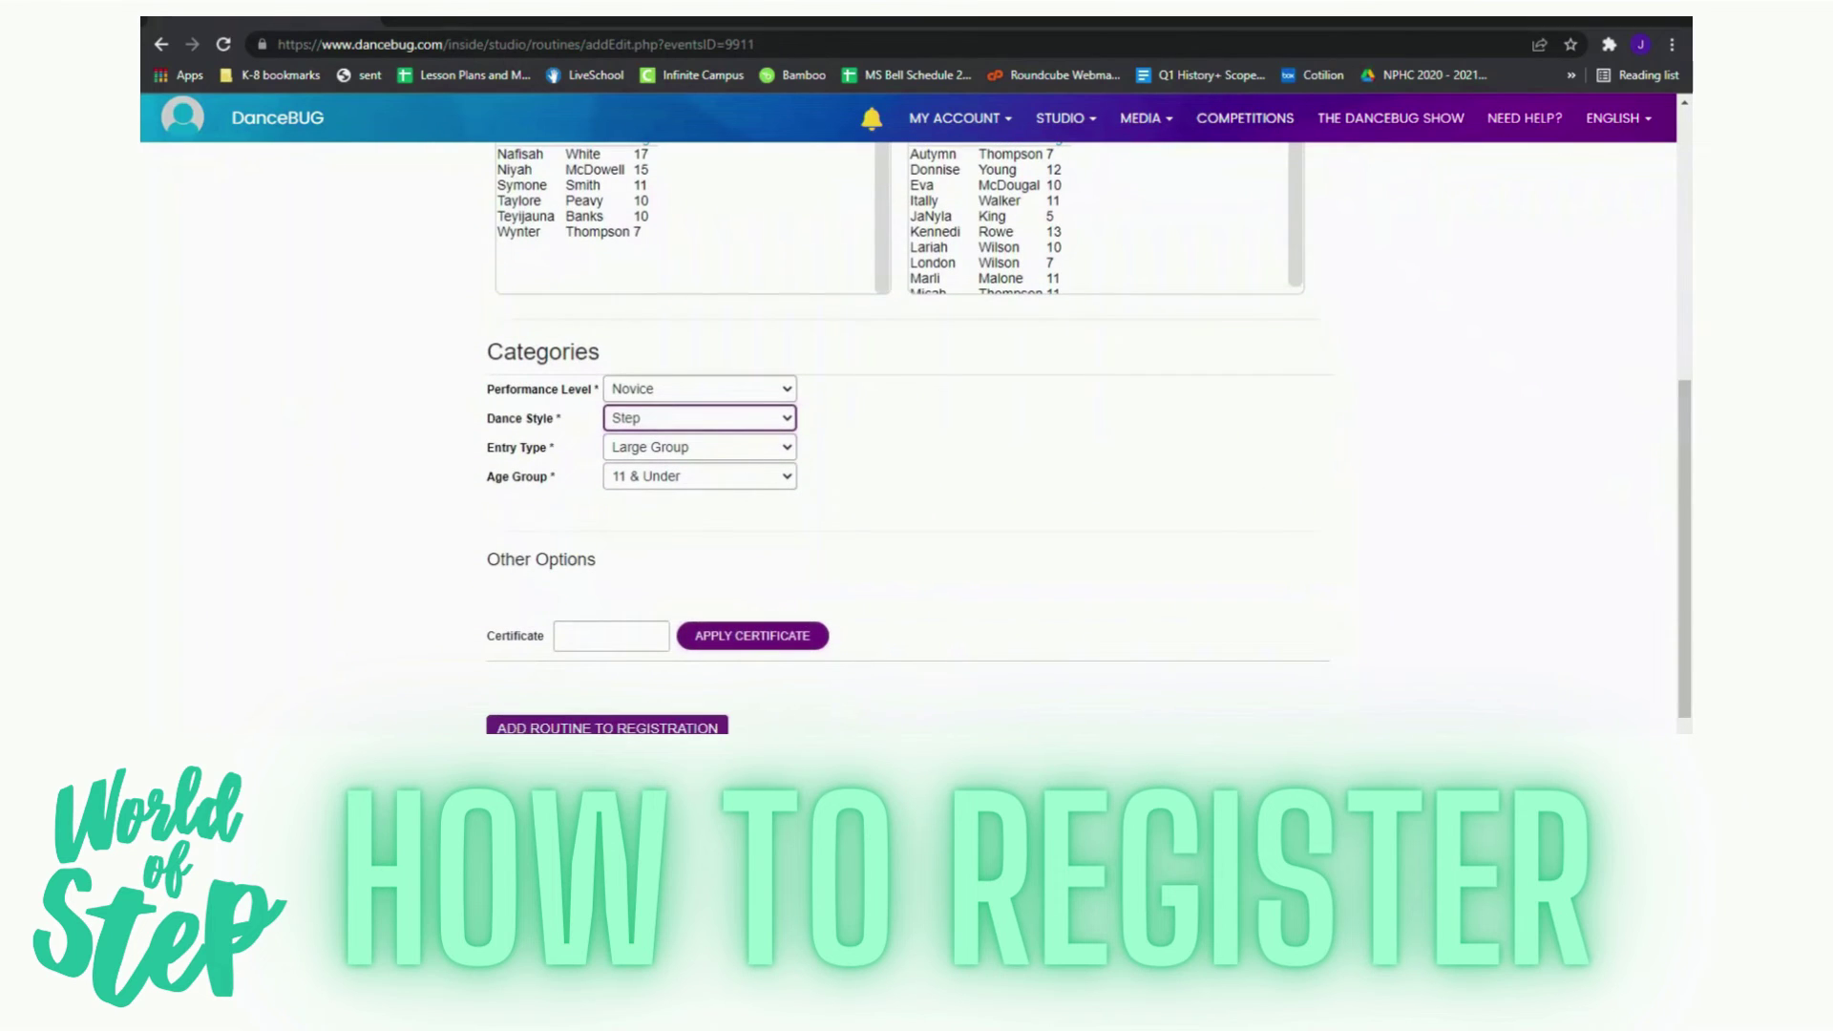
click(643, 727)
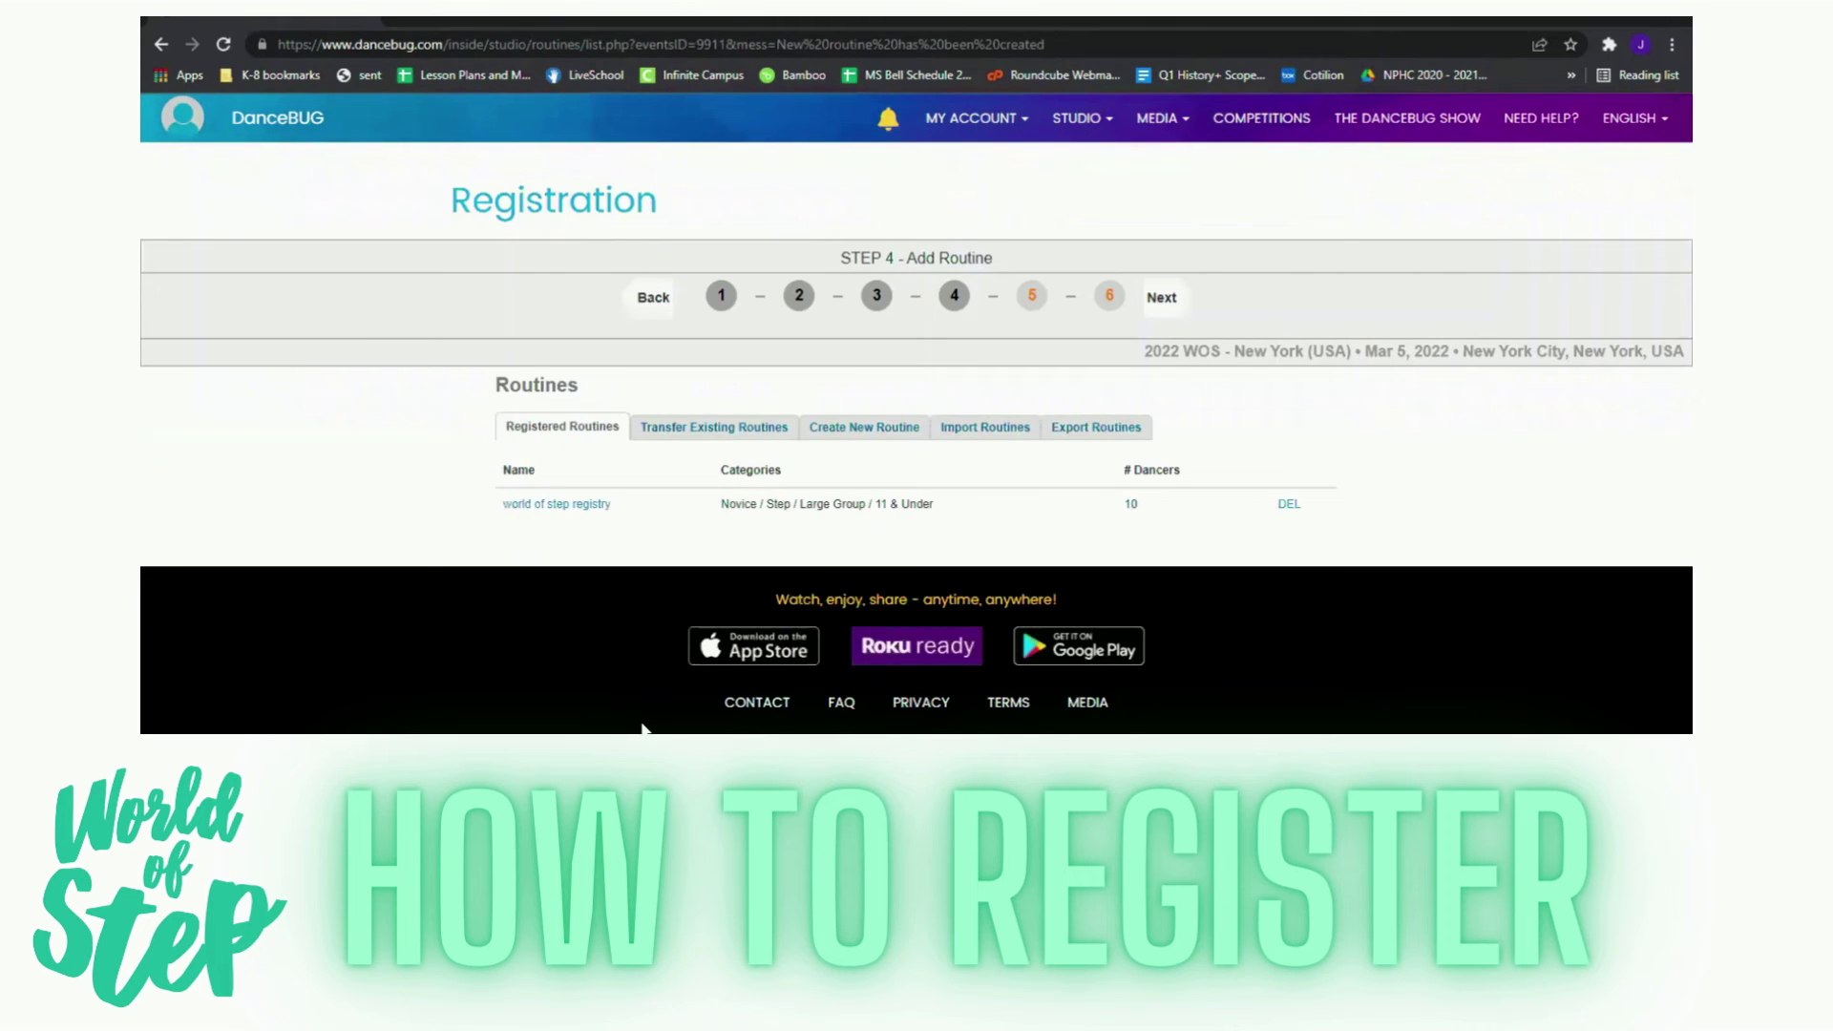
Step: Review the 'world of step registry' routine, save it to the registration, and advance to Step 5
click(602, 506)
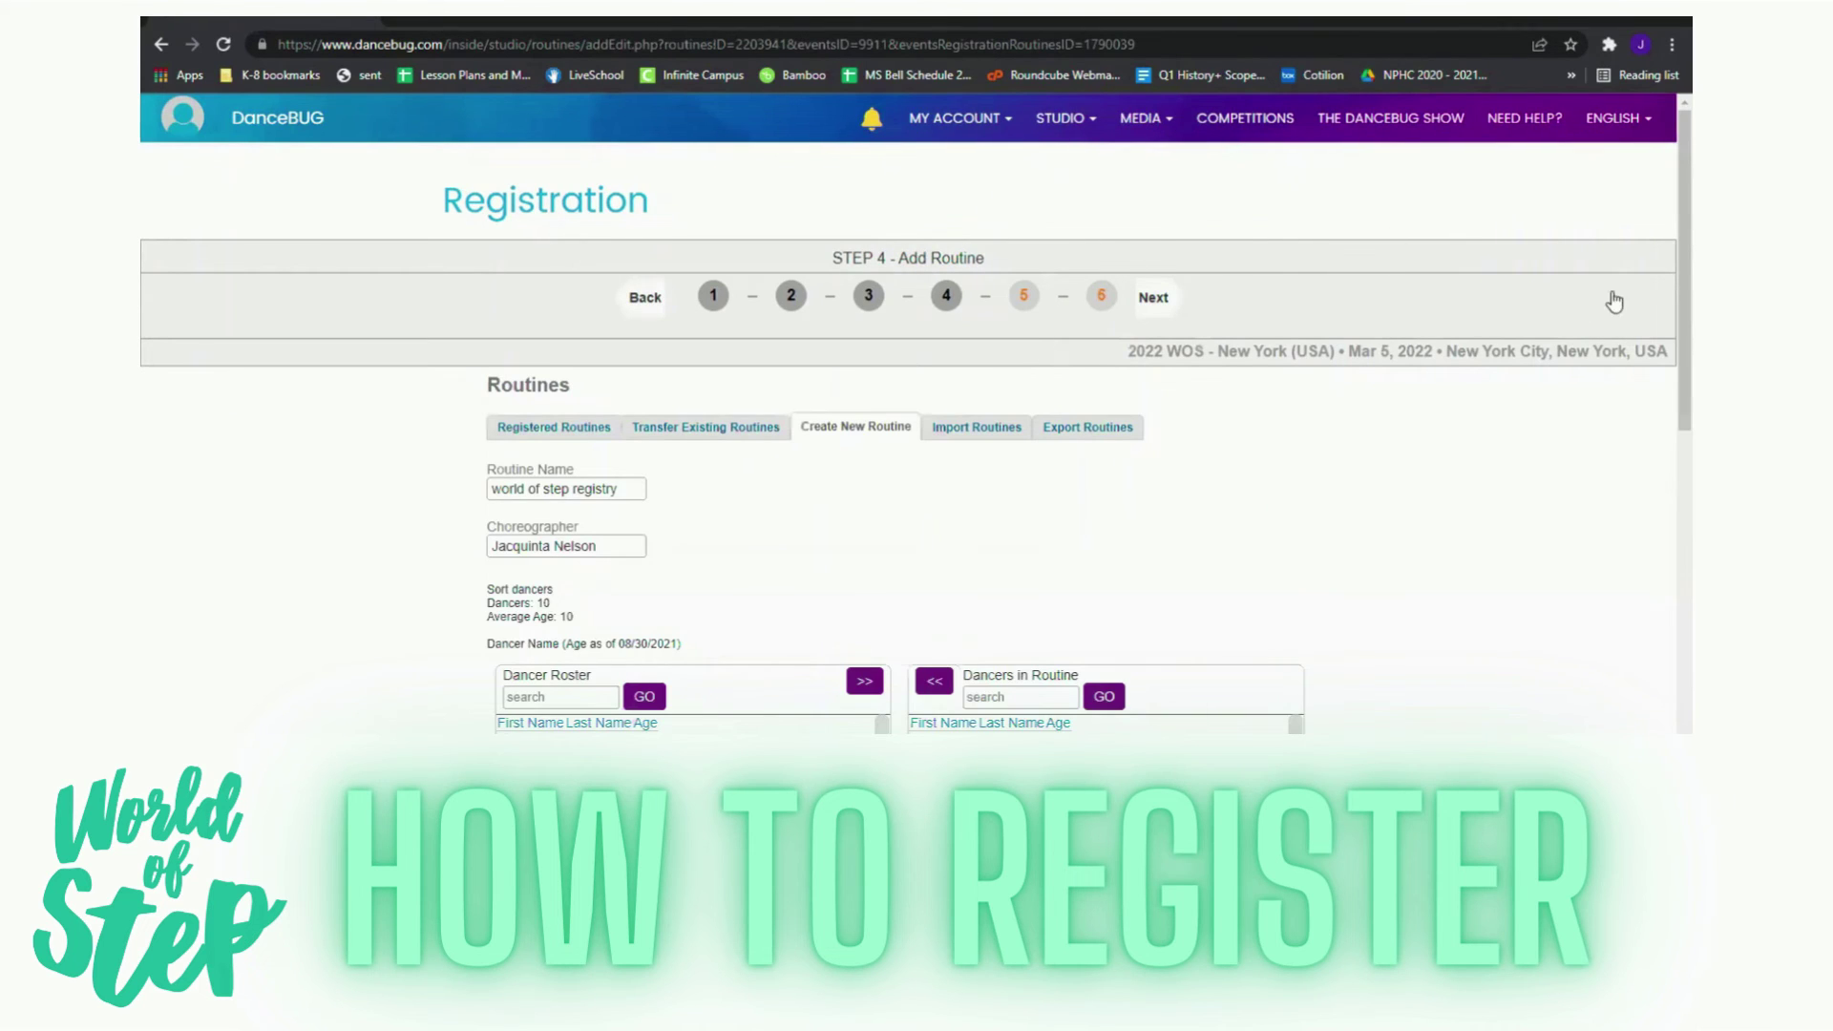
scroll(1663, 393, down, 2)
scroll(1663, 394, down, 5)
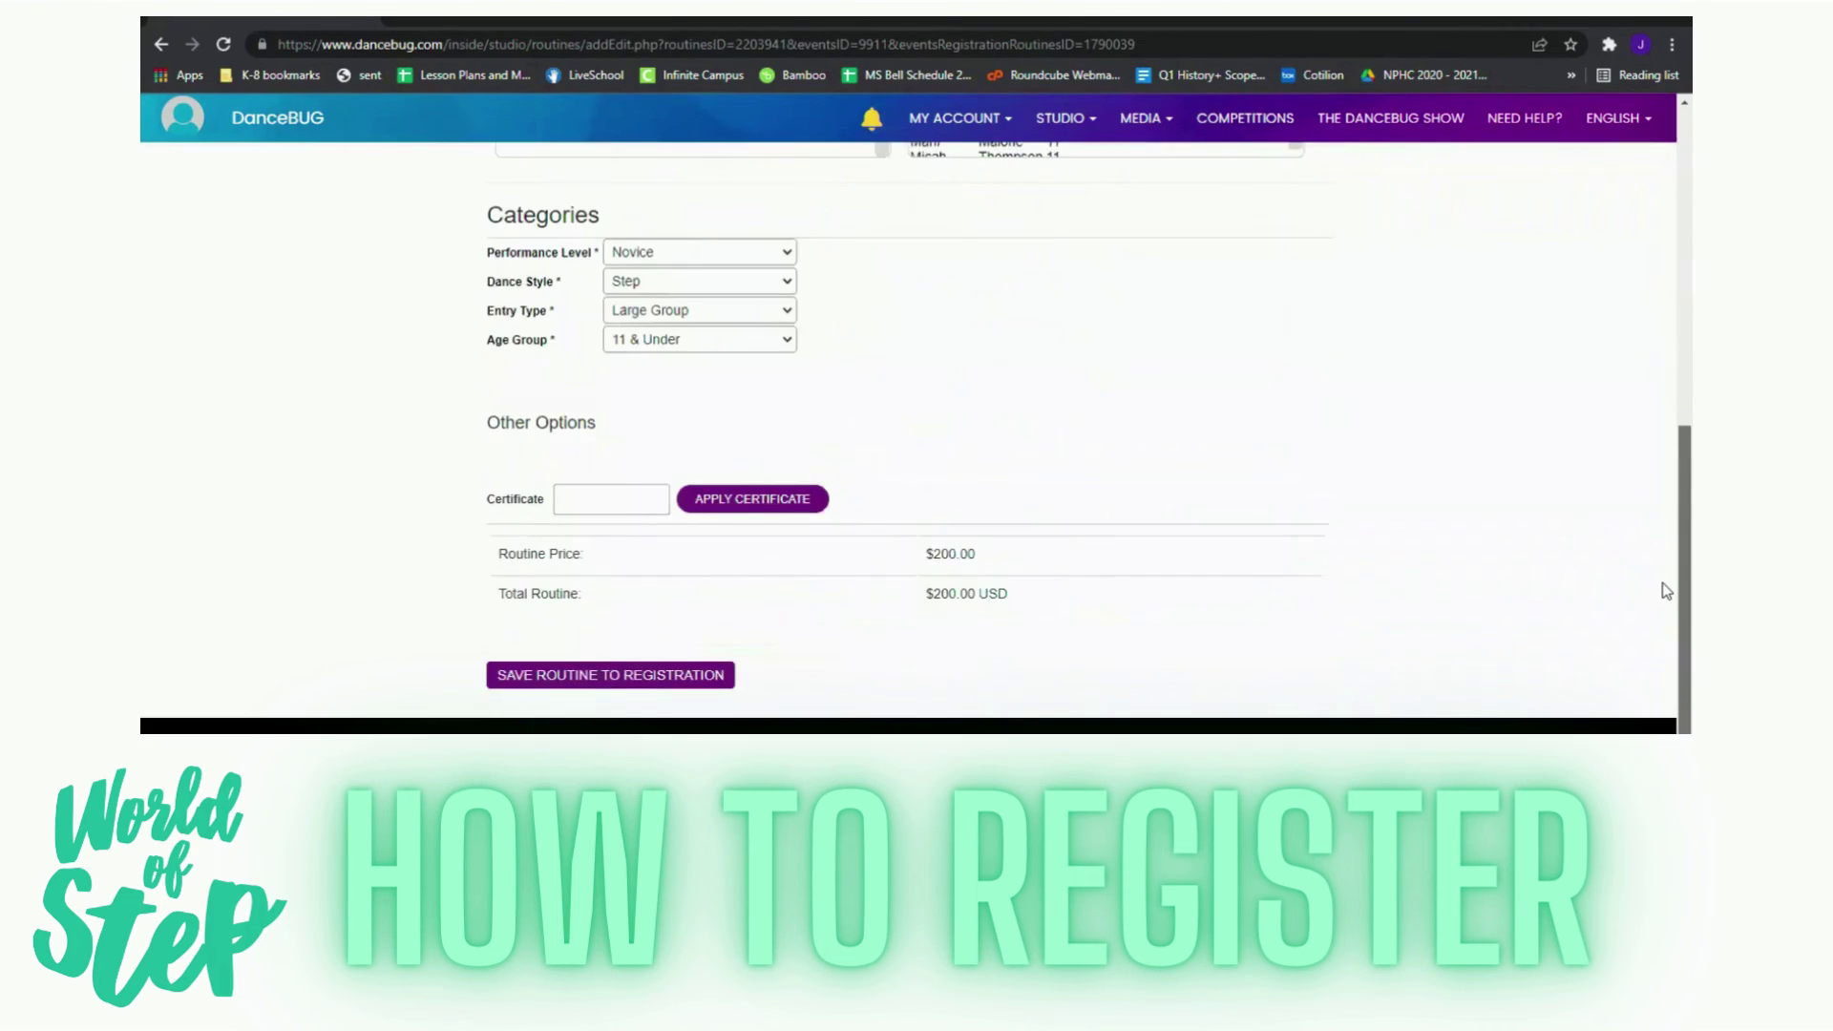
click(683, 700)
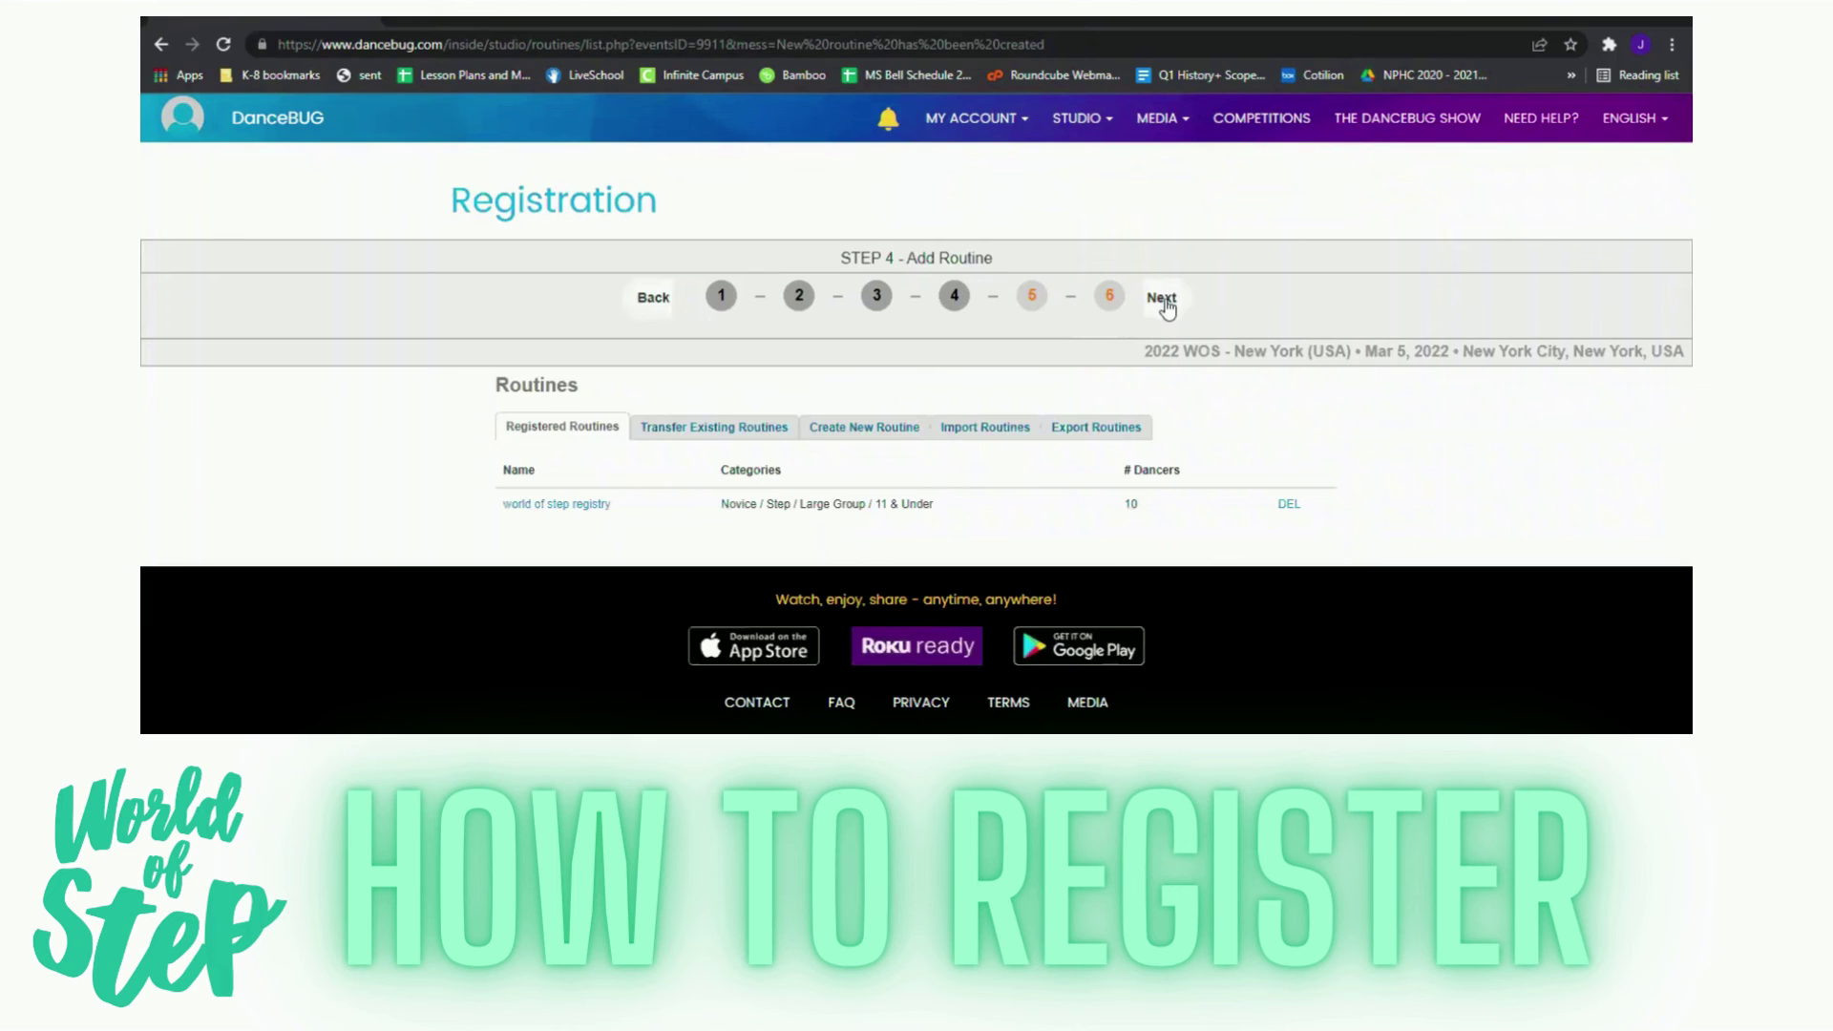
click(1162, 299)
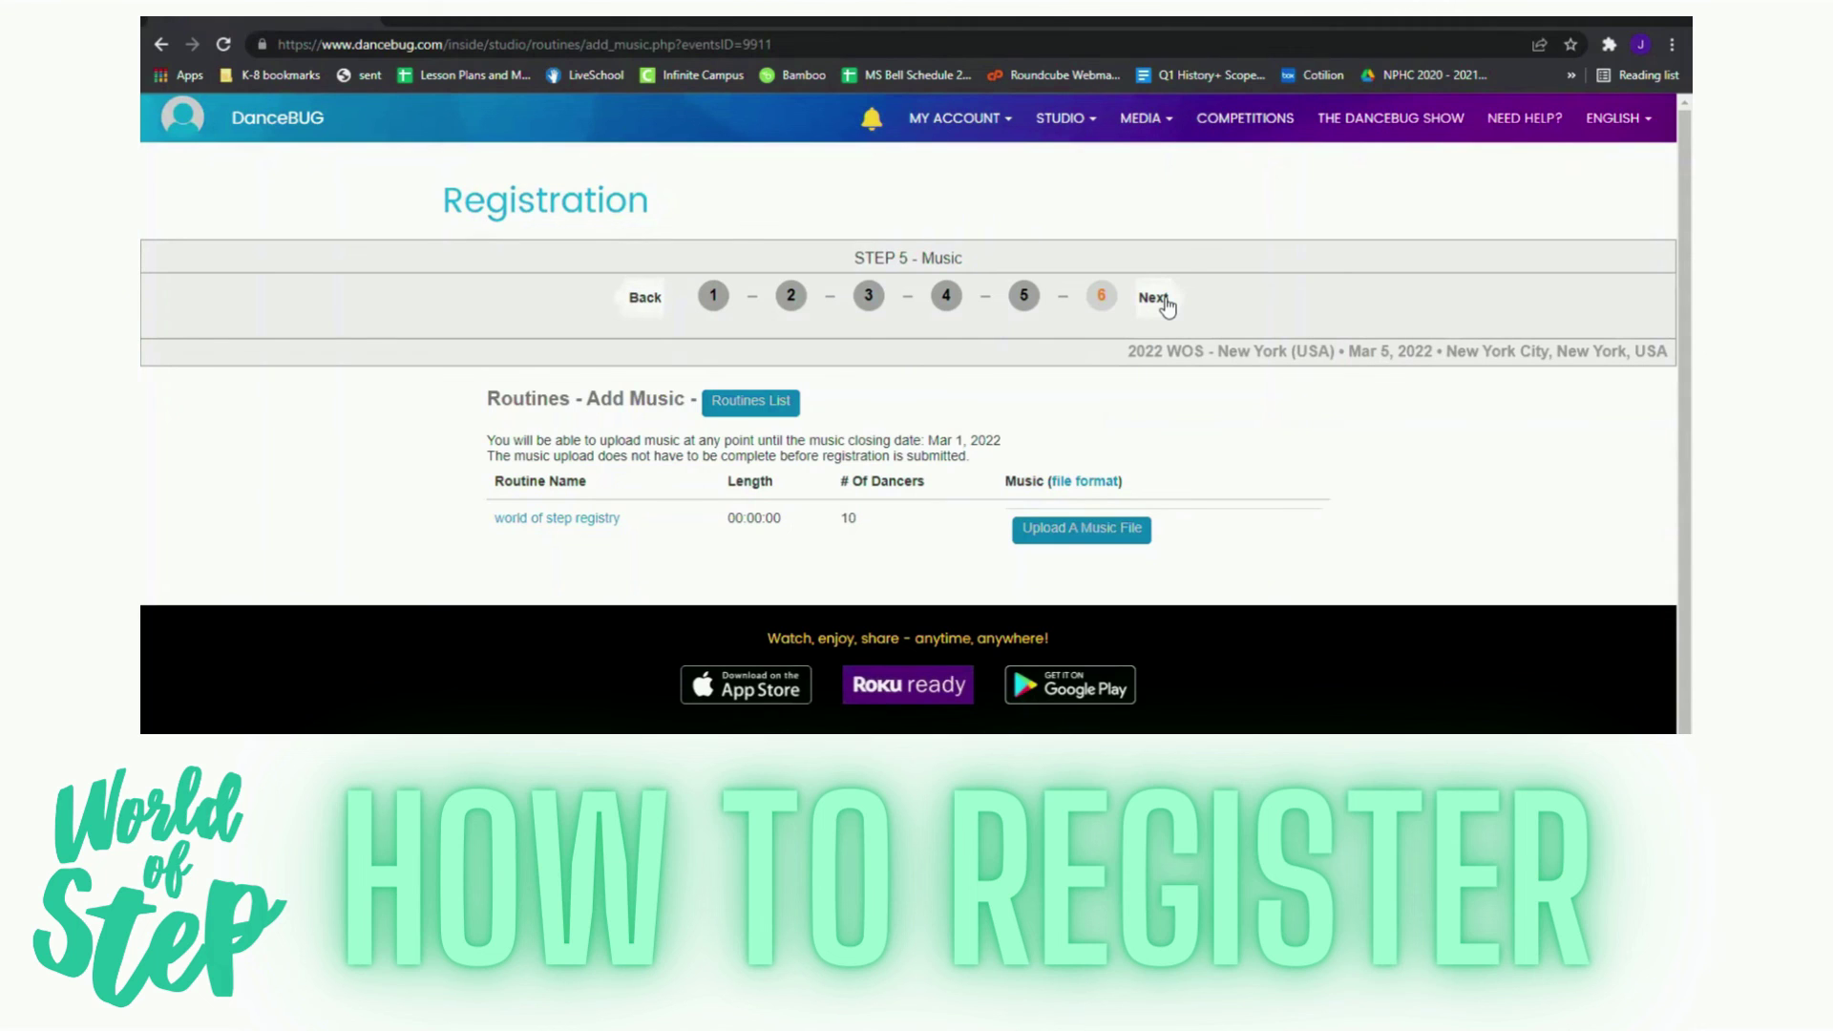
Step: Start a music upload for the routine, then cancel the file picker without choosing a file
click(1104, 531)
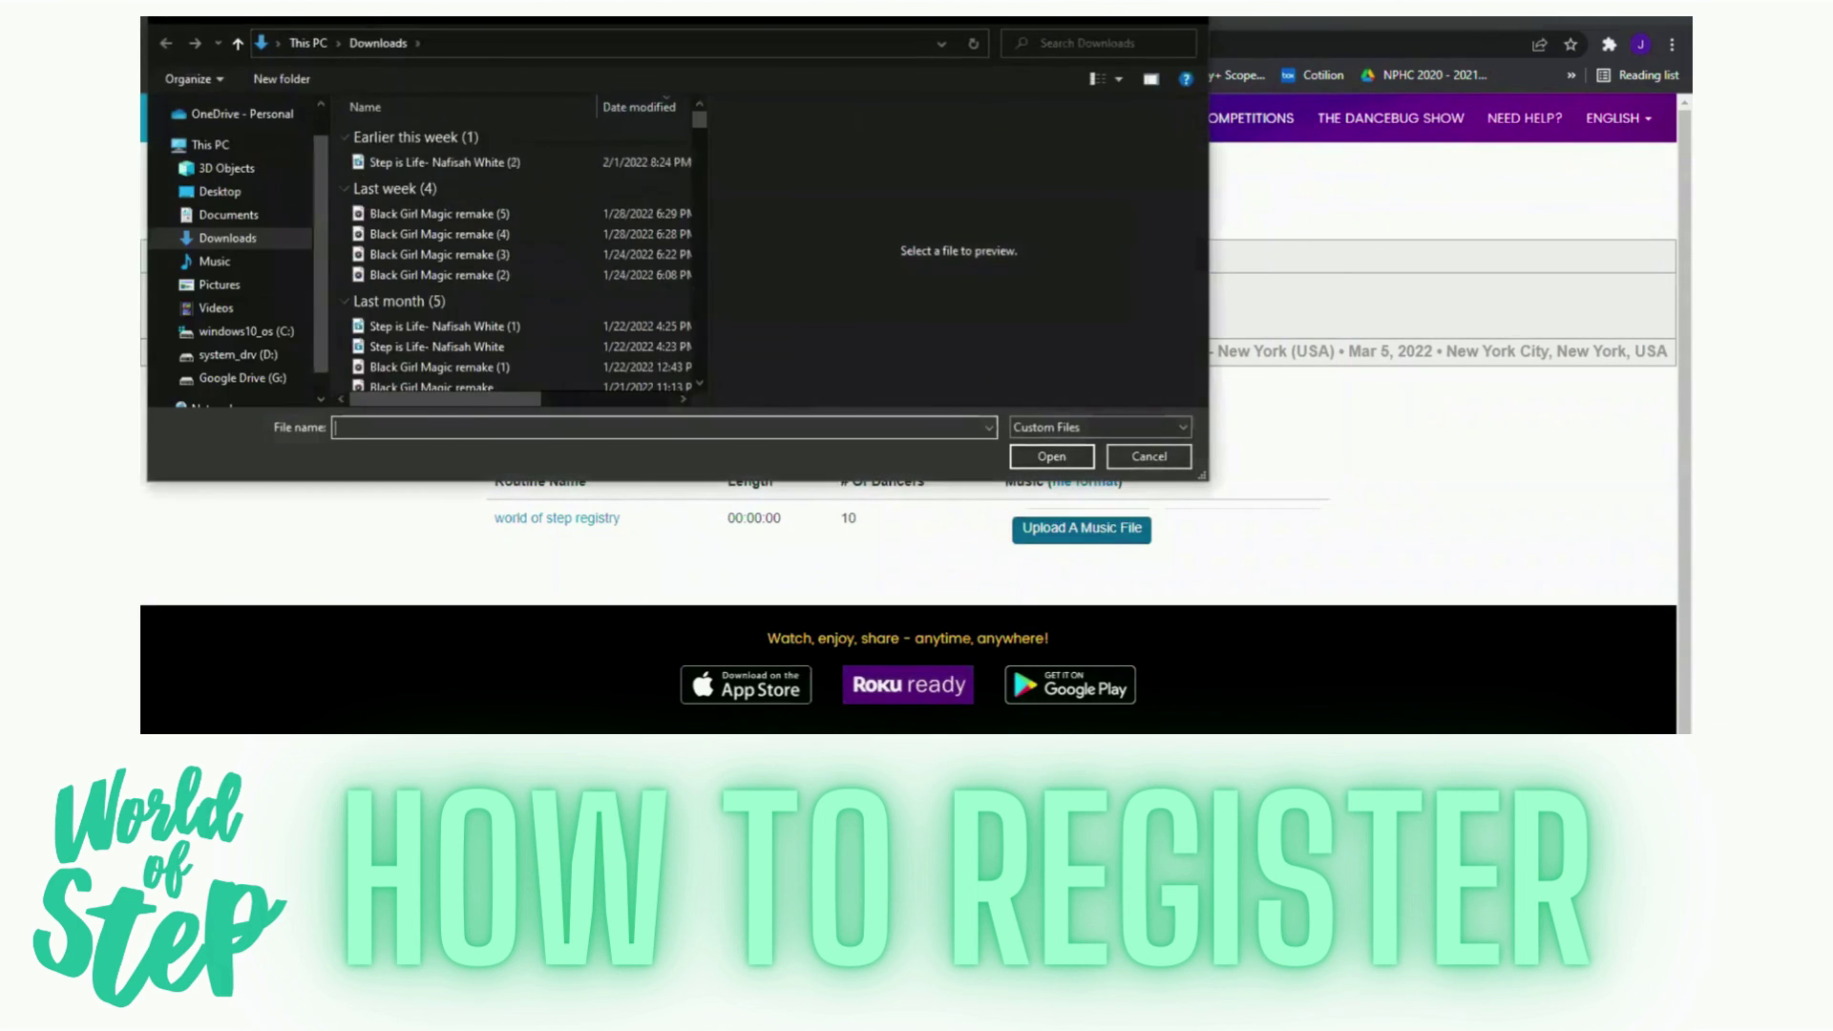
key(Escape)
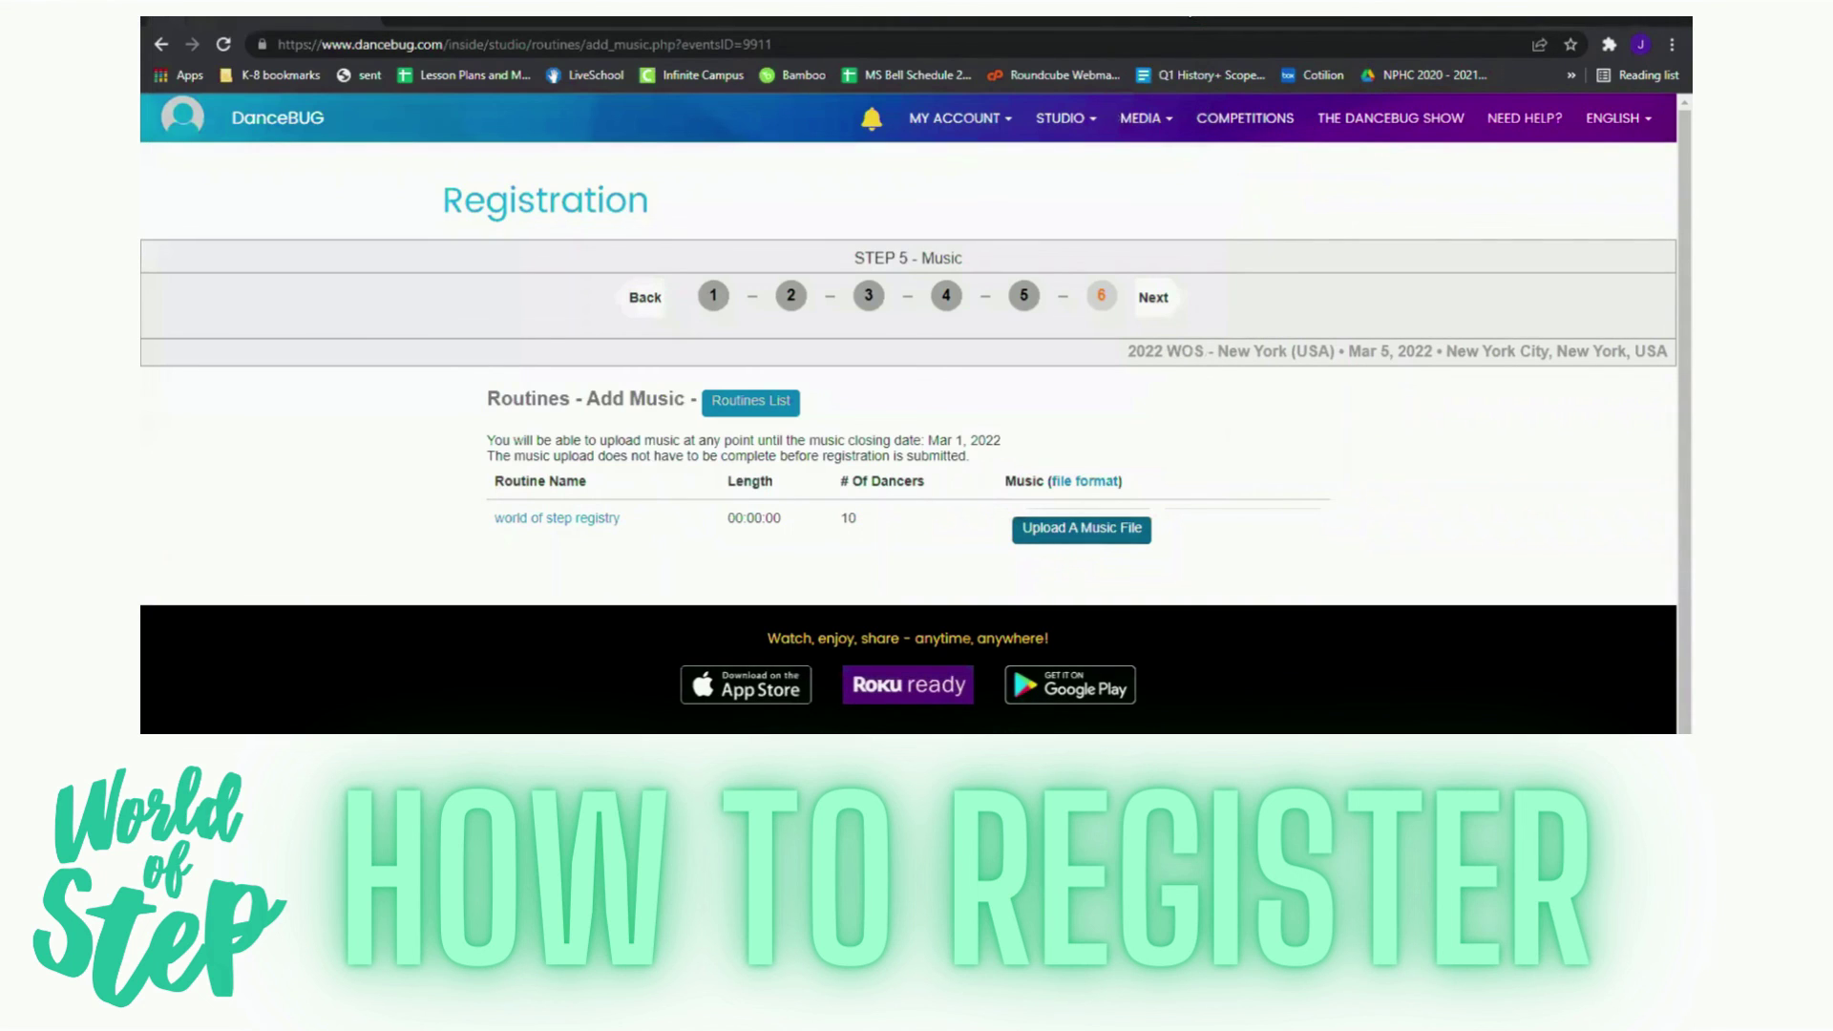